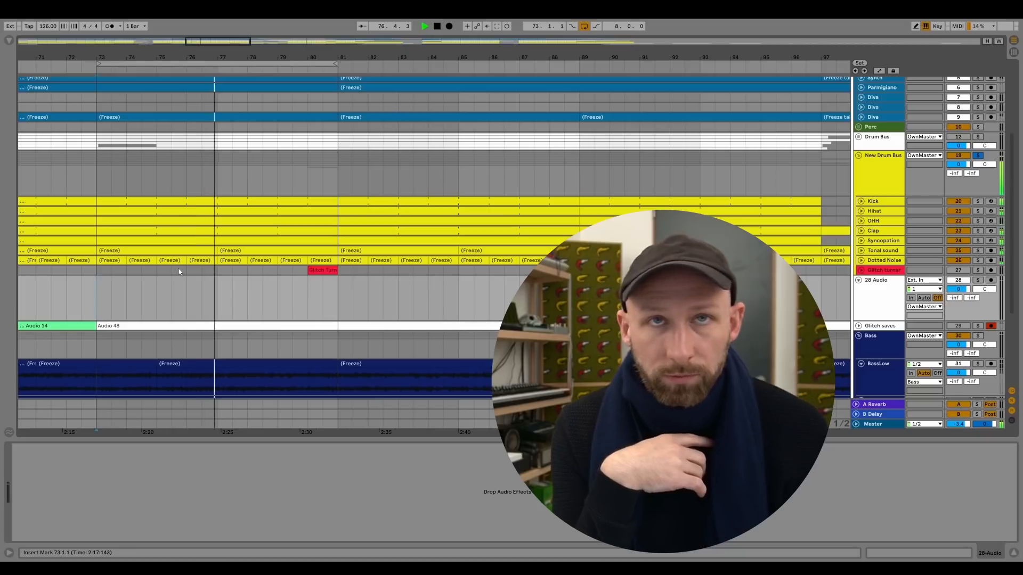
Add an extra clap hit just before bar 81 by duplicating the slice with the last hit on the Clap track.
key(space)
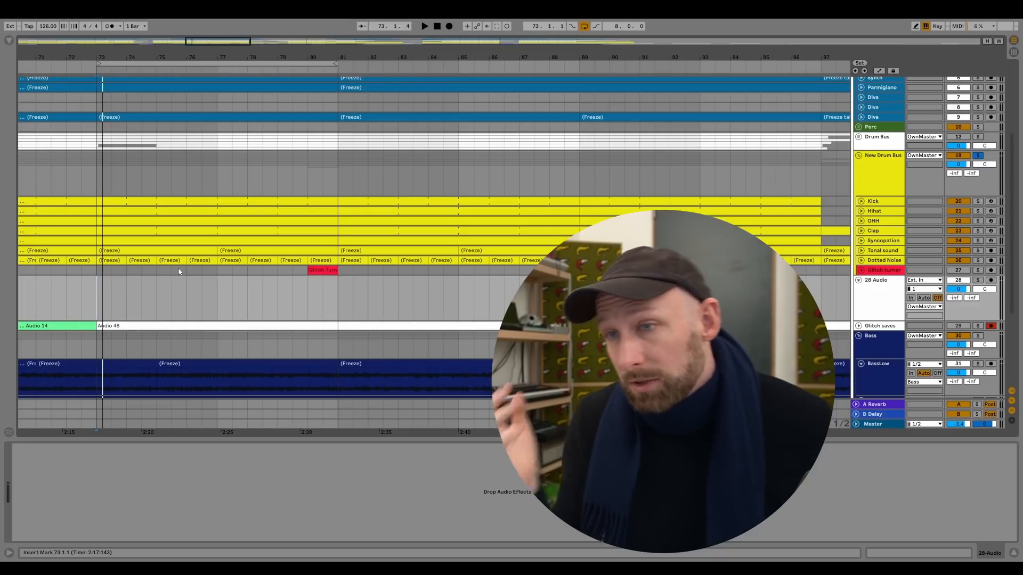
click(860, 231)
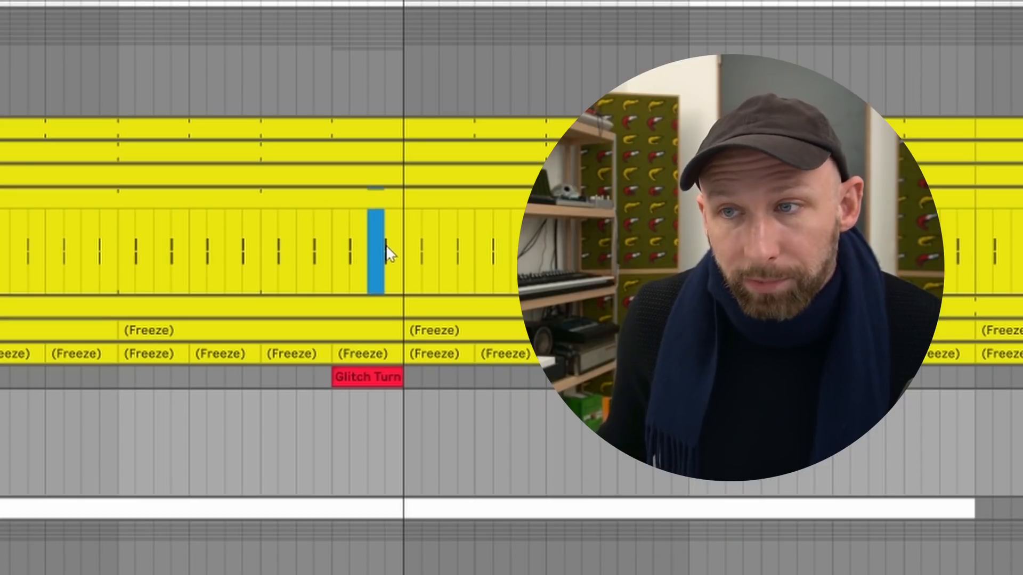
drag(388, 255, 403, 254)
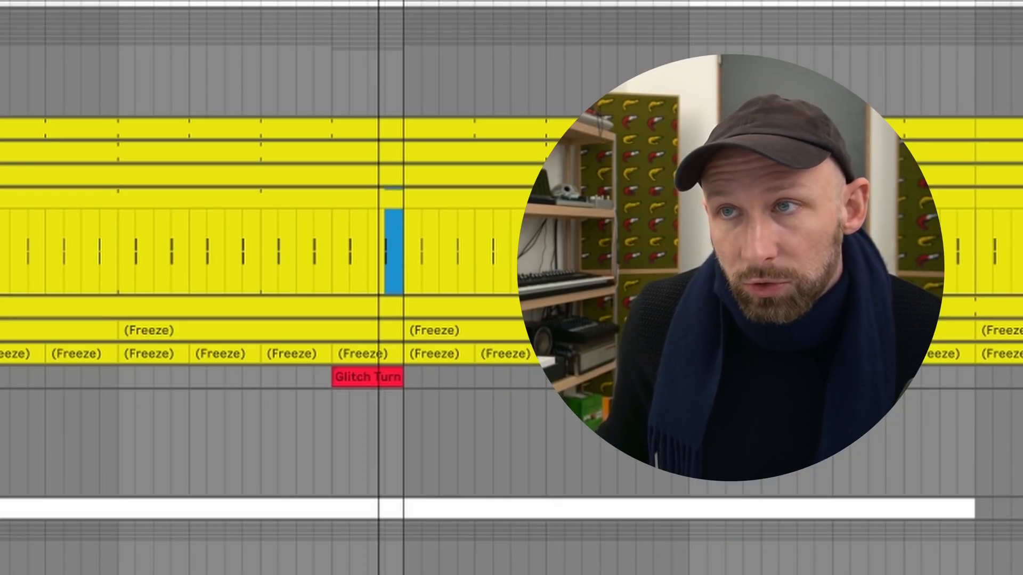
drag(379, 1, 378, 64)
key(ctrl+d)
click(341, 251)
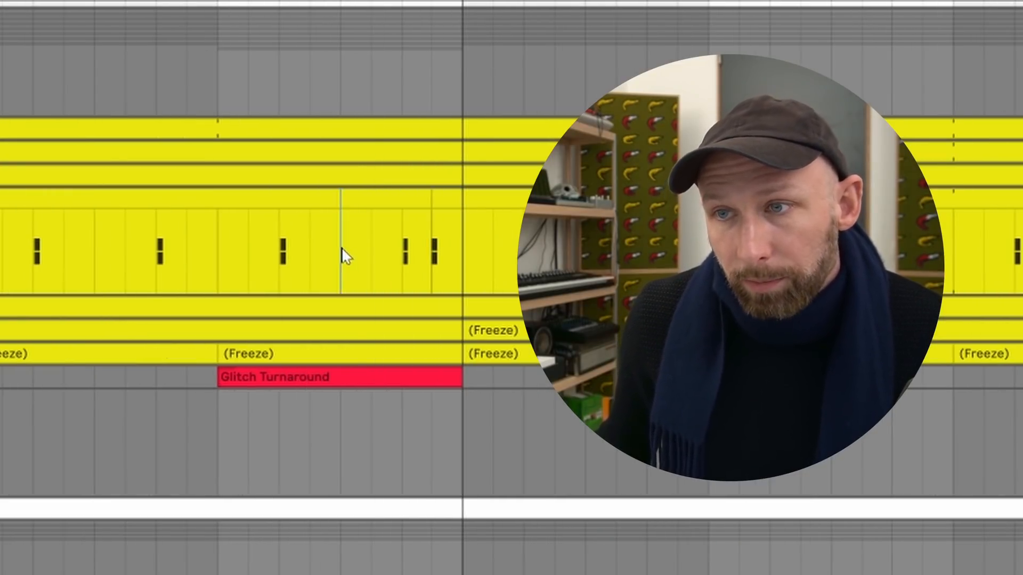
Play the drum section from bar 73 to hear the edited clap pattern.
key(space)
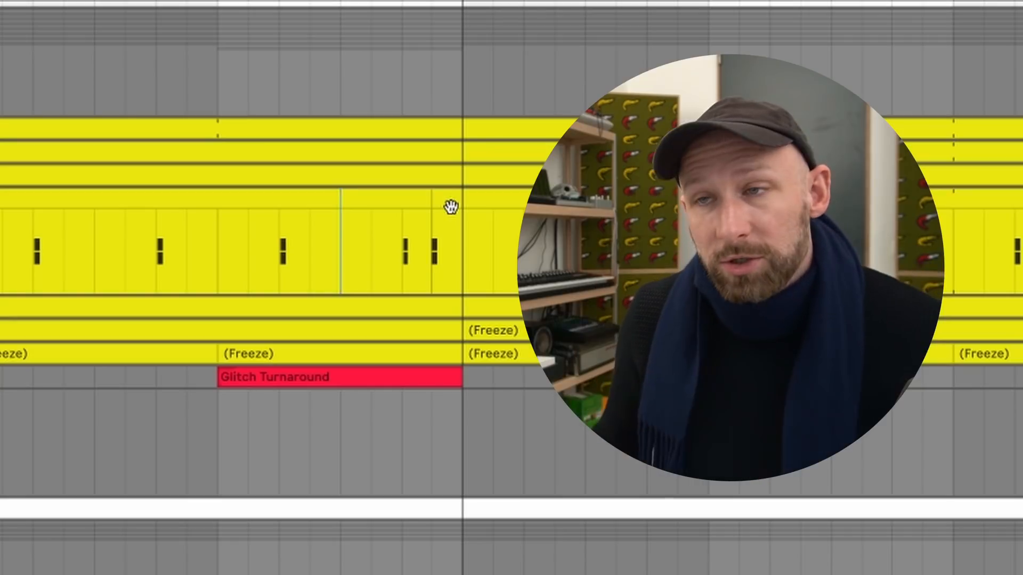
key(minus)
key(minus)
key(minus)
key(minus)
key(minus)
key(minus)
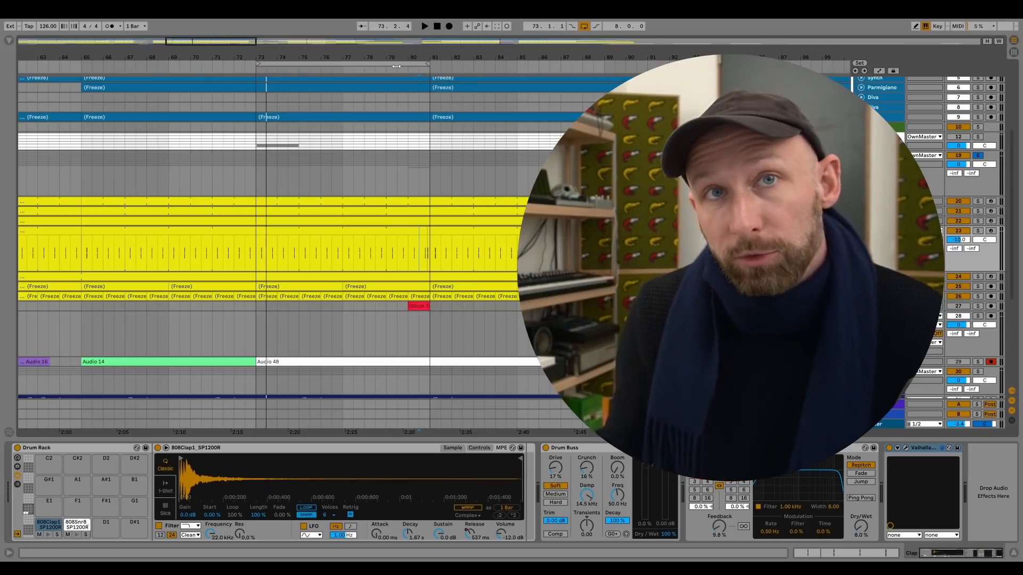
click(261, 335)
key(space)
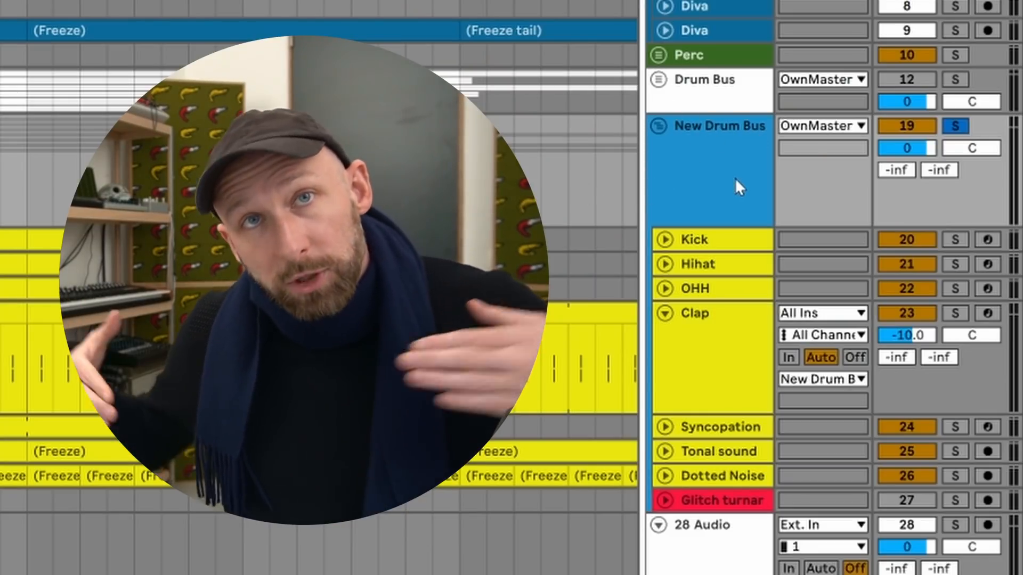
Collapse the Clap track and load Reason Rack Plugin Effect onto the New Drum Bus after the Limiter.
click(665, 314)
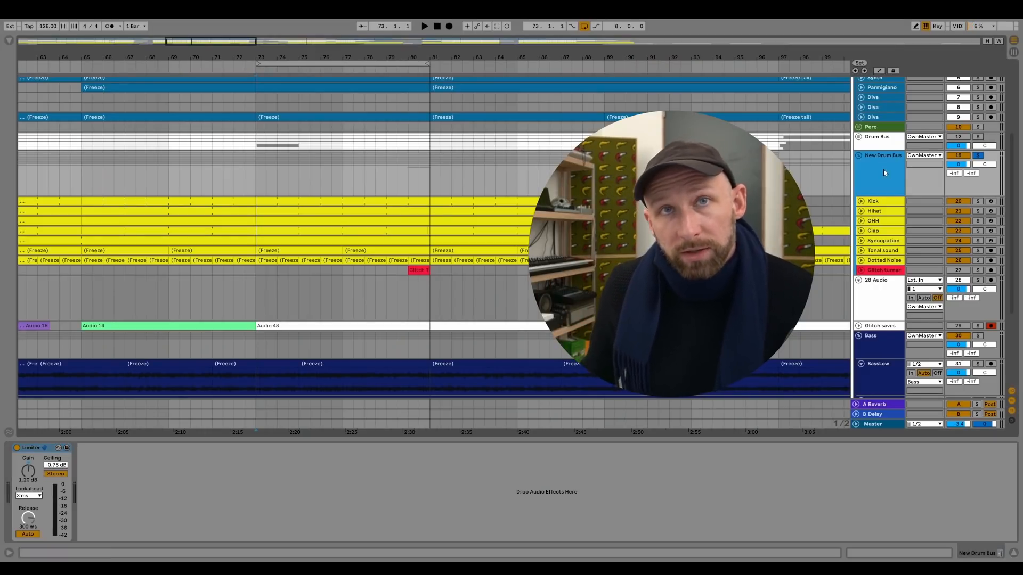
click(9, 41)
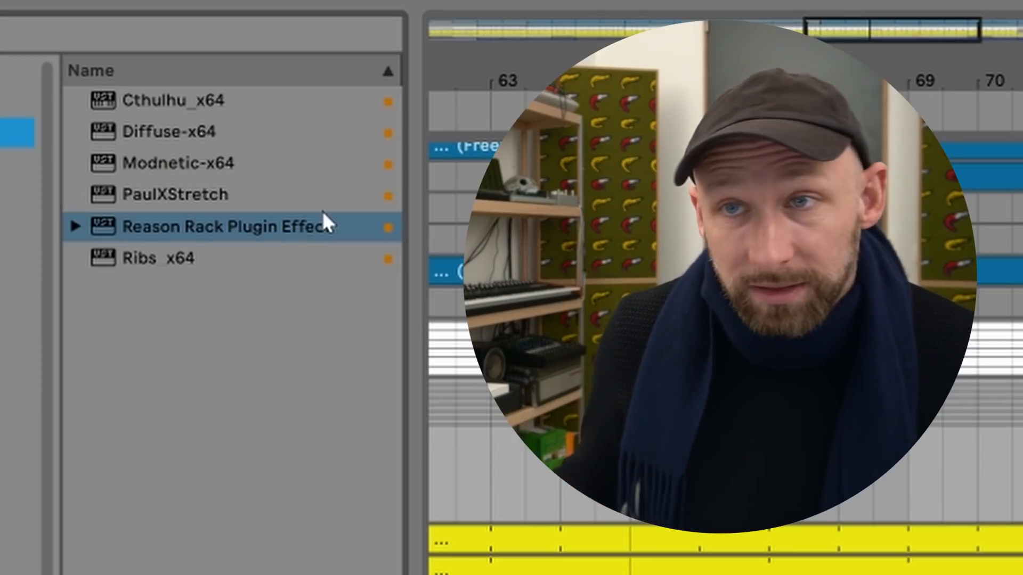
drag(260, 226, 105, 479)
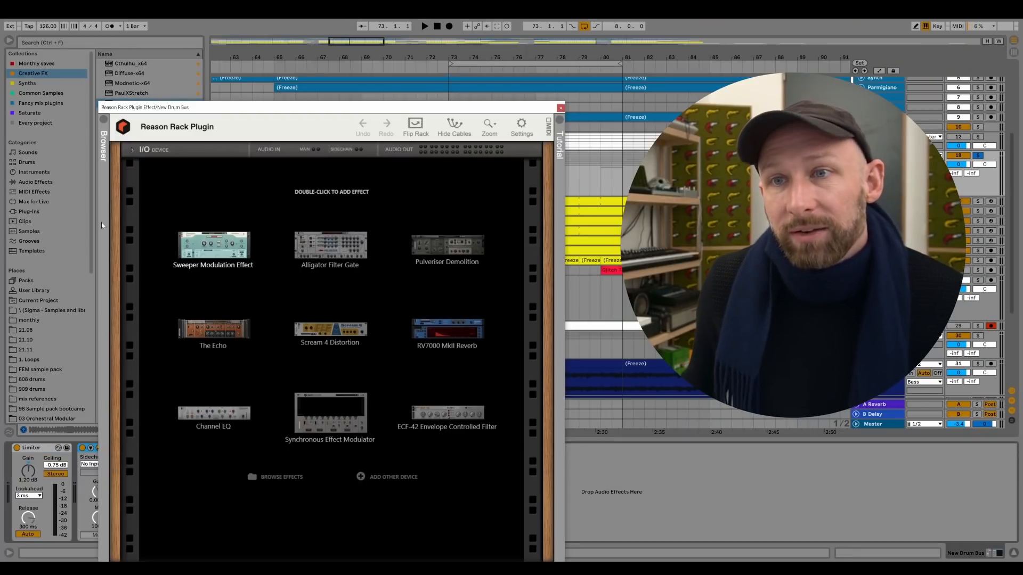
drag(293, 109, 276, 43)
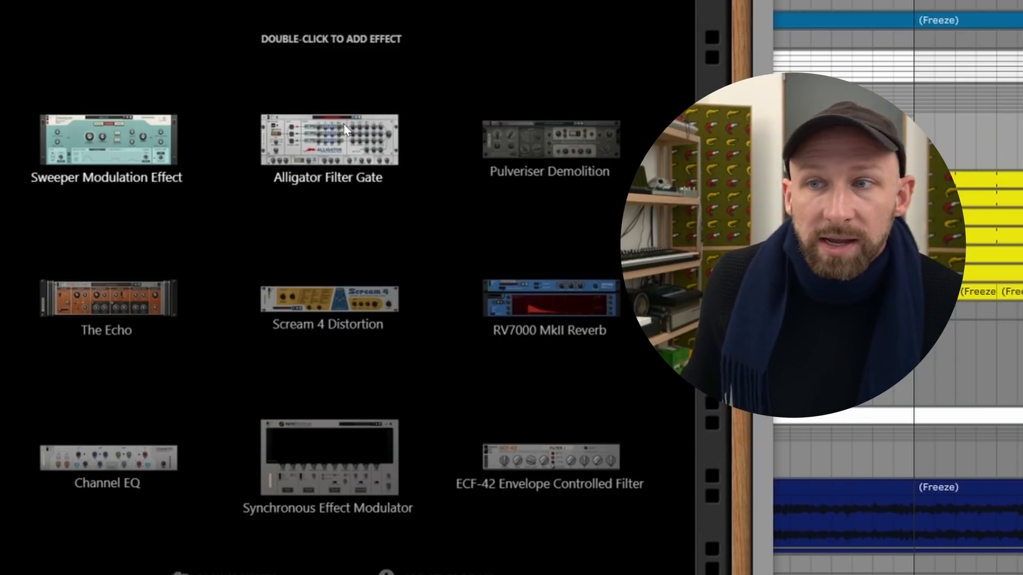
Add the Alligator Filter Gate to the rack and audition its patches, ending on Resonant Rhythms.
double_click(322, 164)
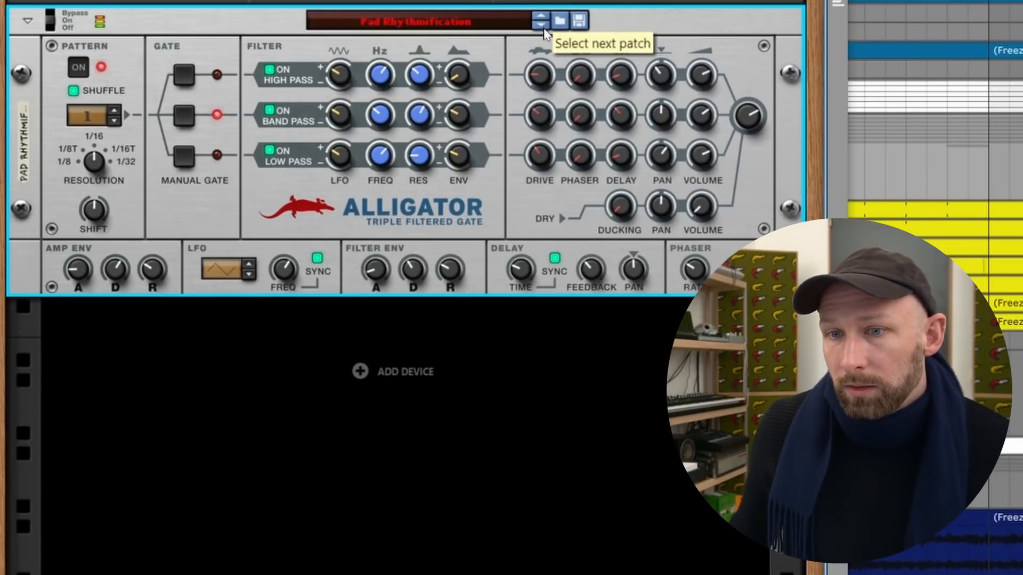
click(542, 27)
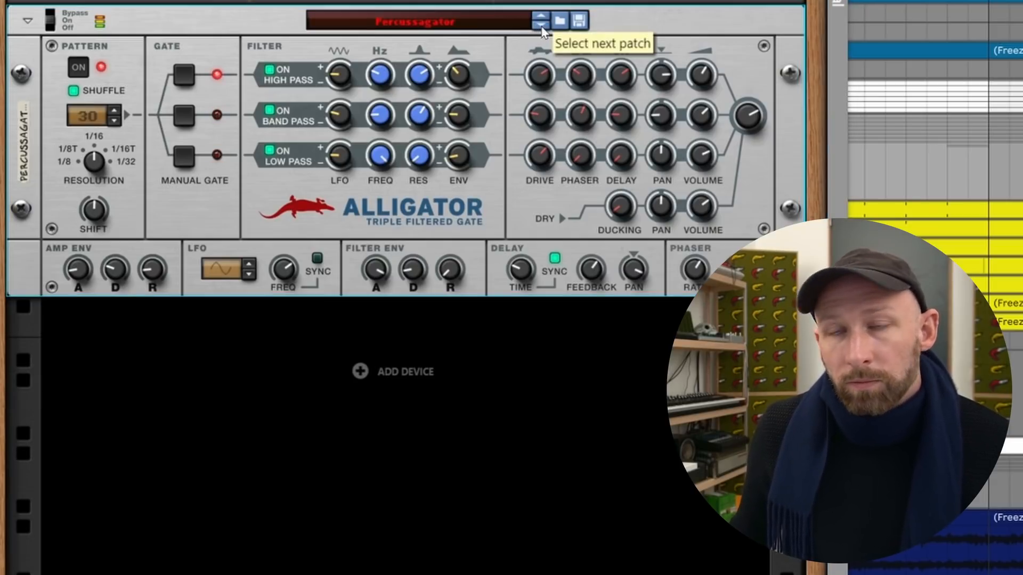
click(541, 27)
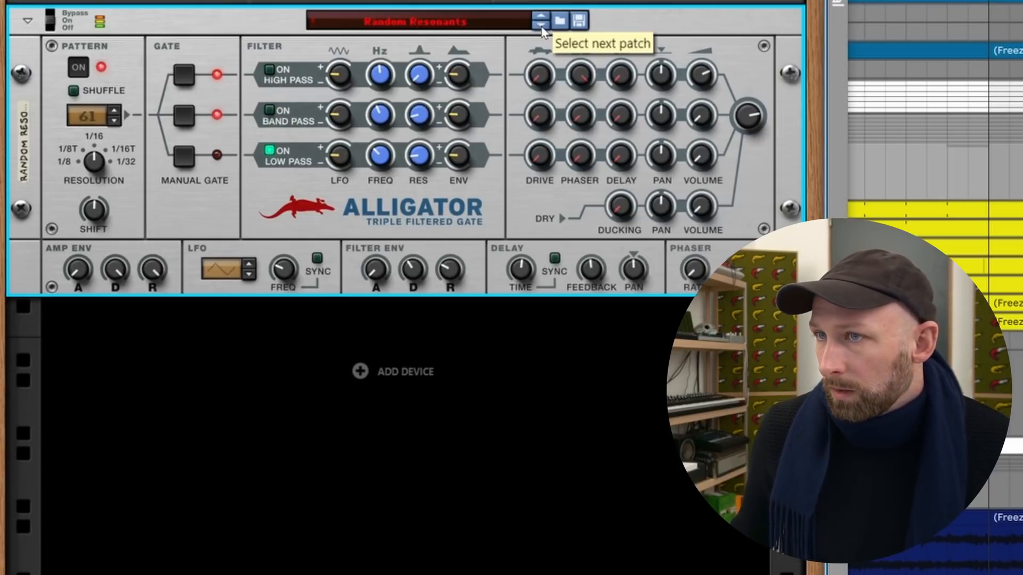
click(541, 25)
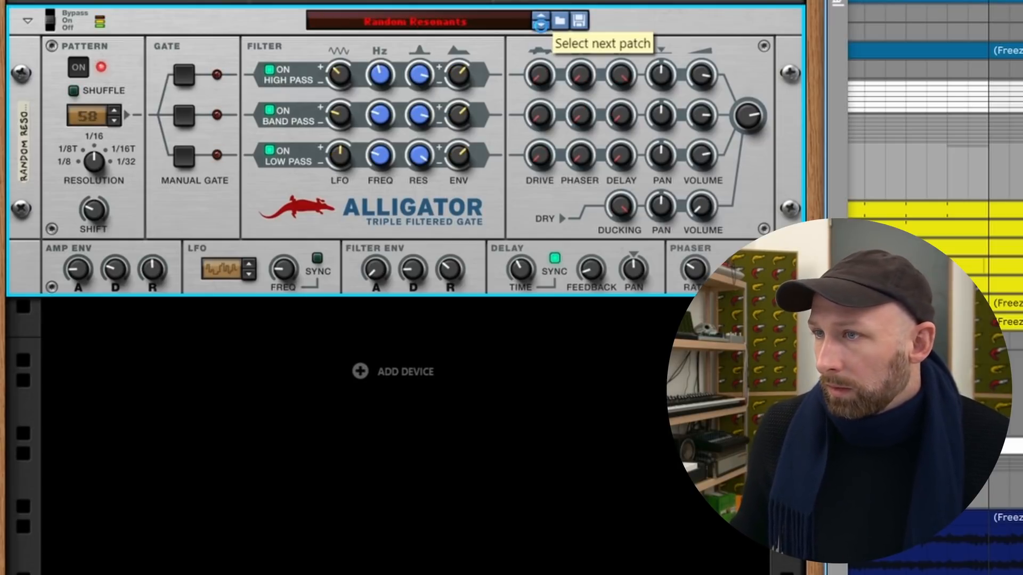
click(540, 25)
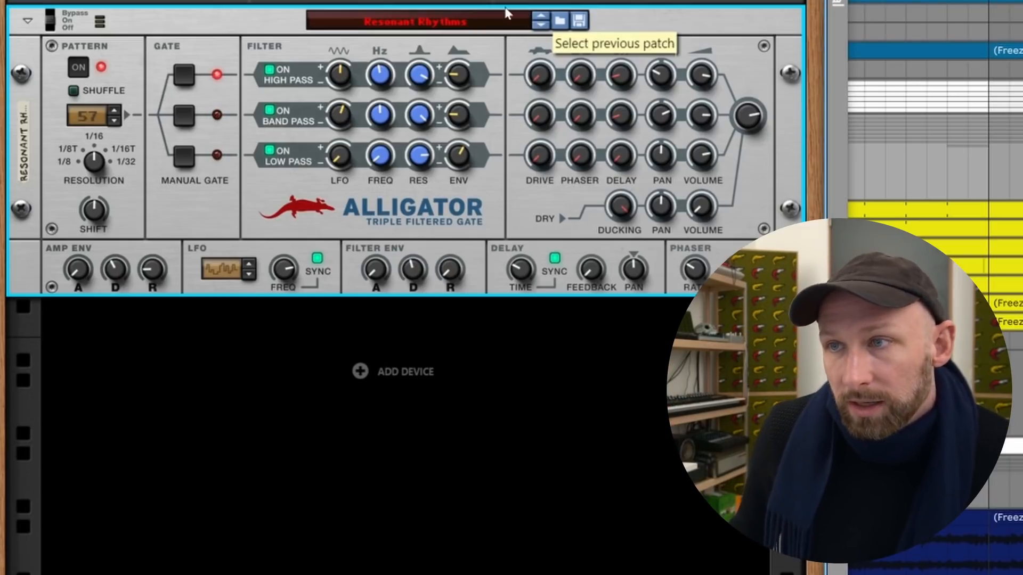
Add the Synchronous Effect Modulator below the Alligator and load its Slice & Dice patch.
right_click(359, 373)
mouse_move(446, 507)
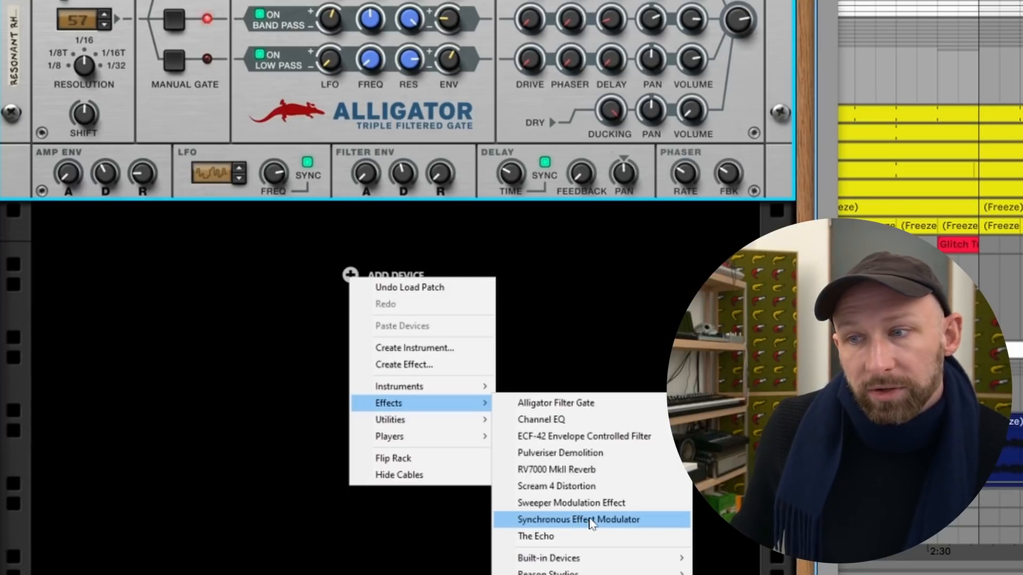
click(591, 521)
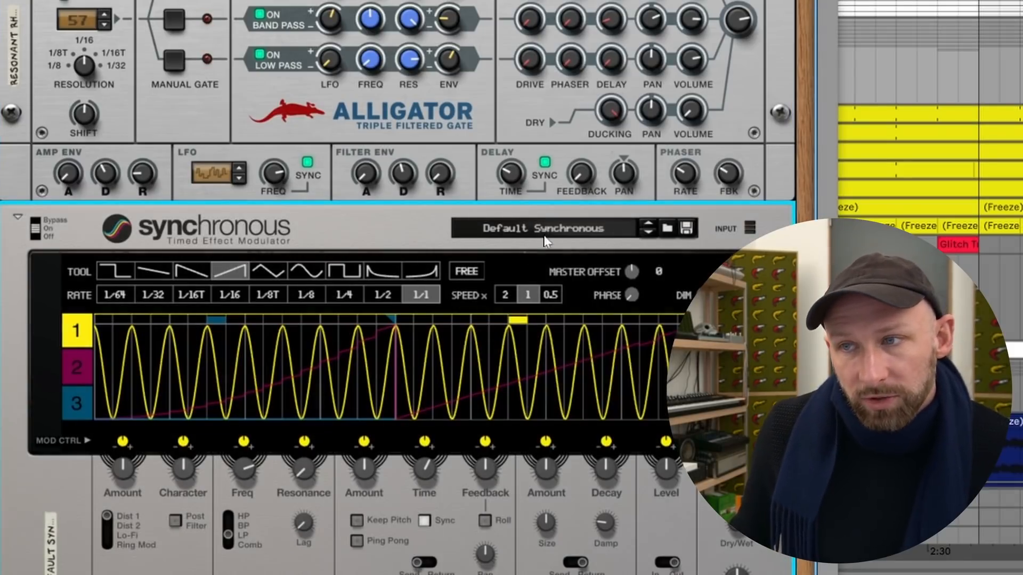
click(552, 234)
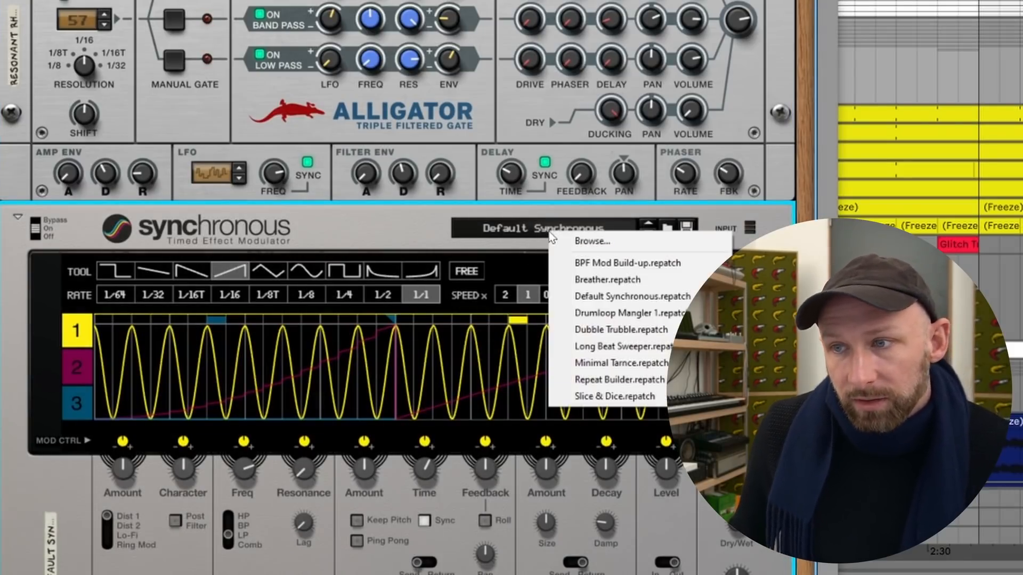
click(614, 396)
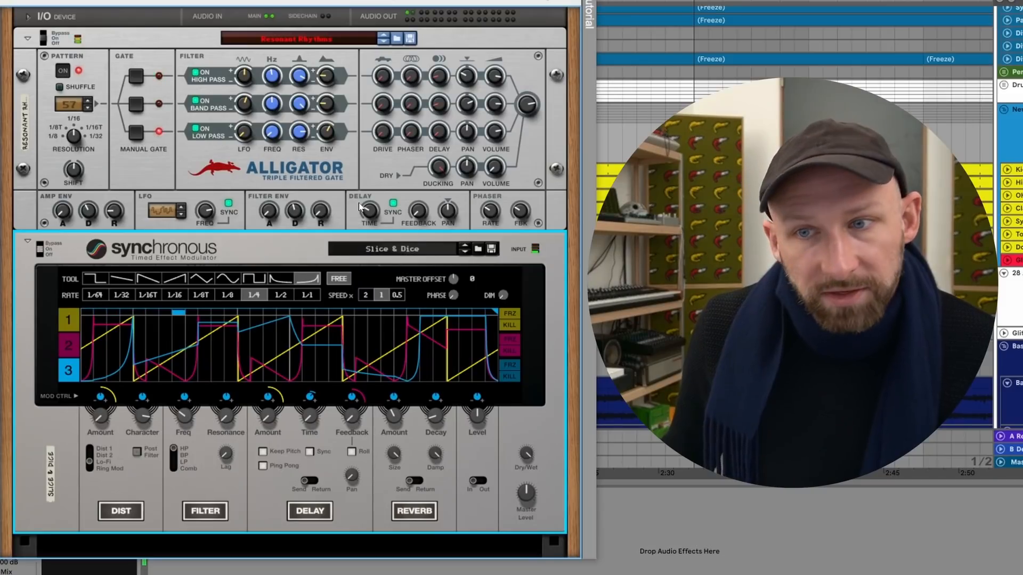
Add Pulveriser Demolition below the Synchronous, choose its Interpolation Noize patch, and close the rack window.
scroll(360, 206, down, 5)
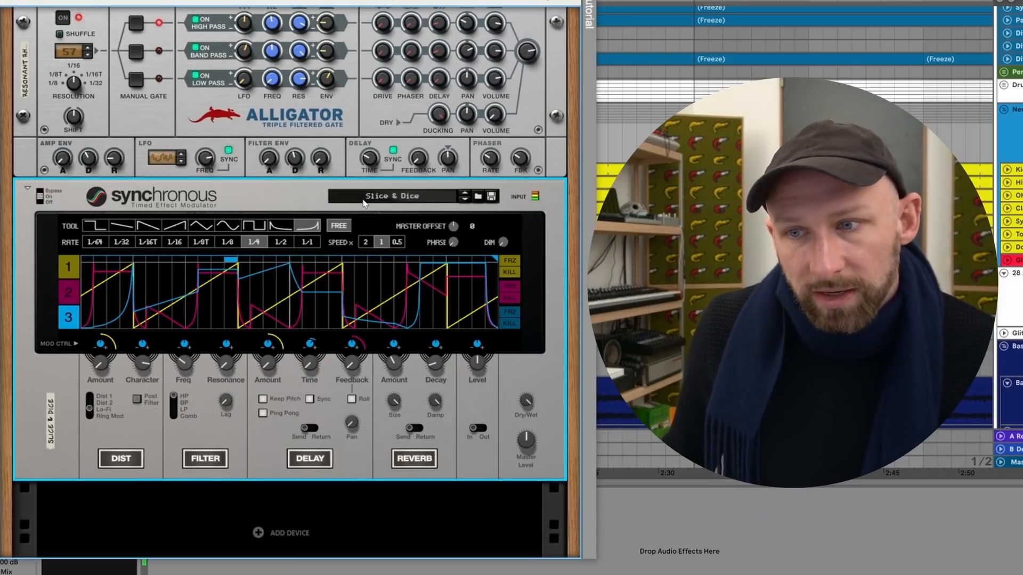
right_click(263, 468)
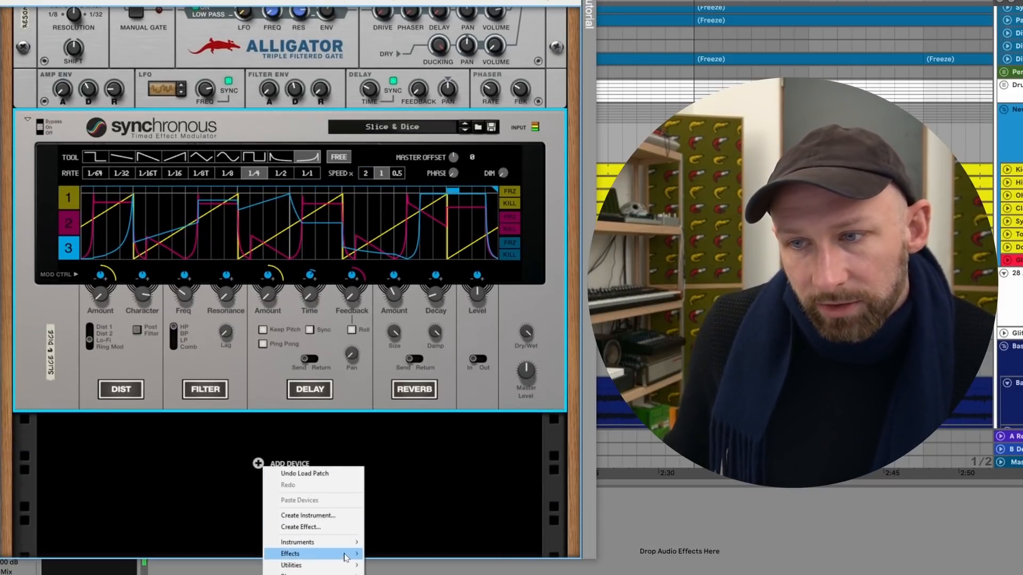
mouse_move(336, 553)
click(406, 467)
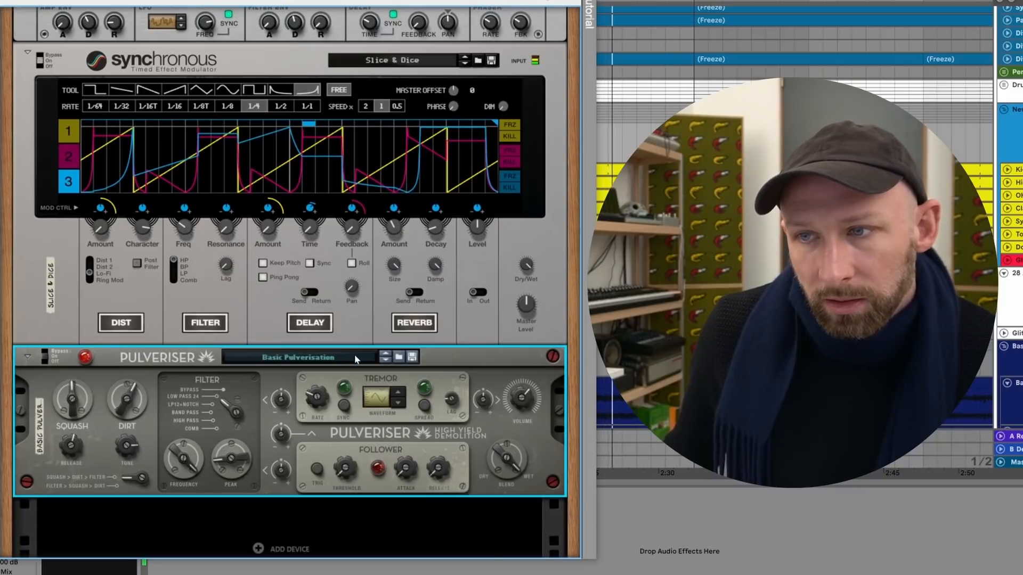
click(354, 353)
click(390, 319)
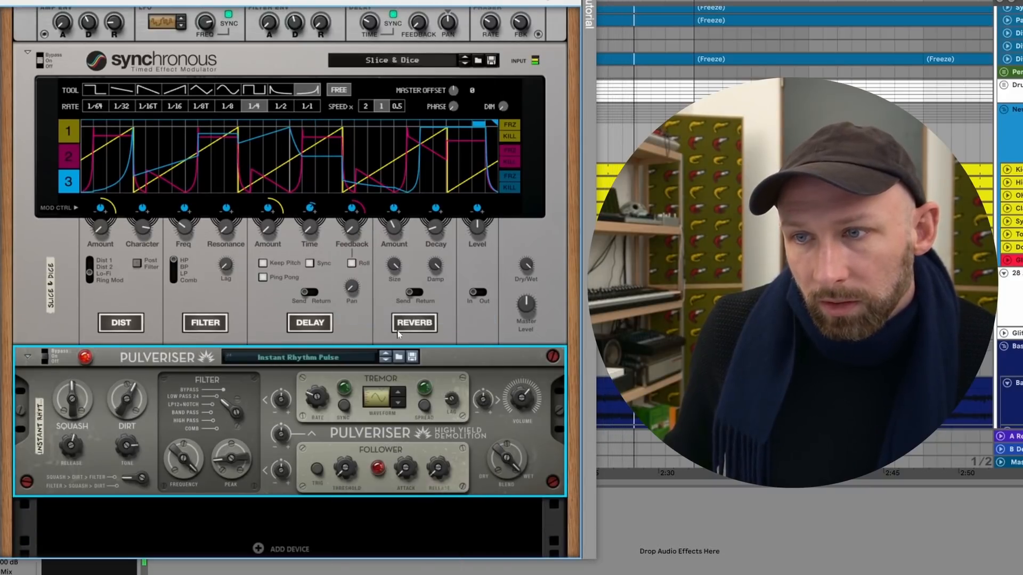
click(385, 359)
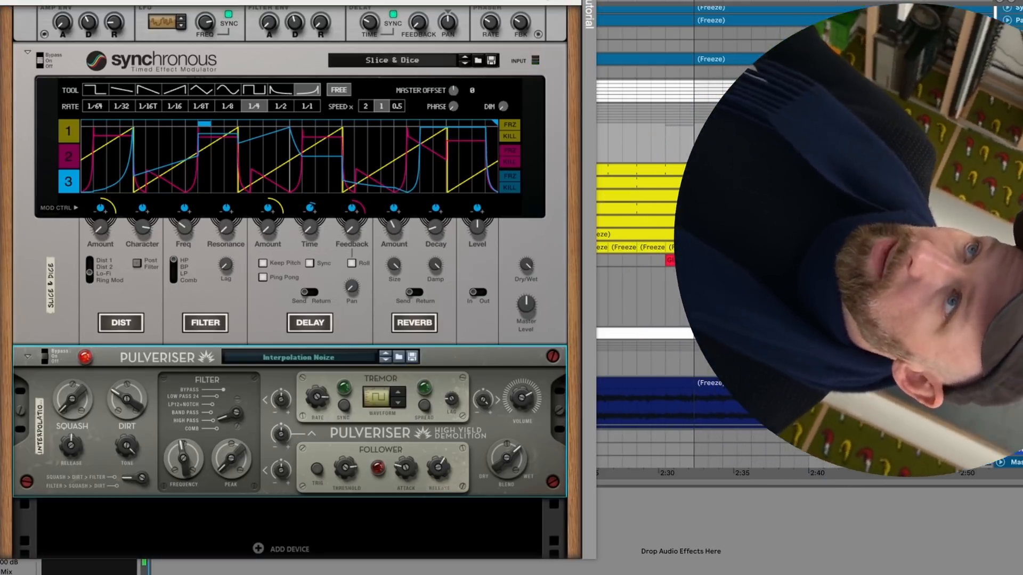
click(588, 3)
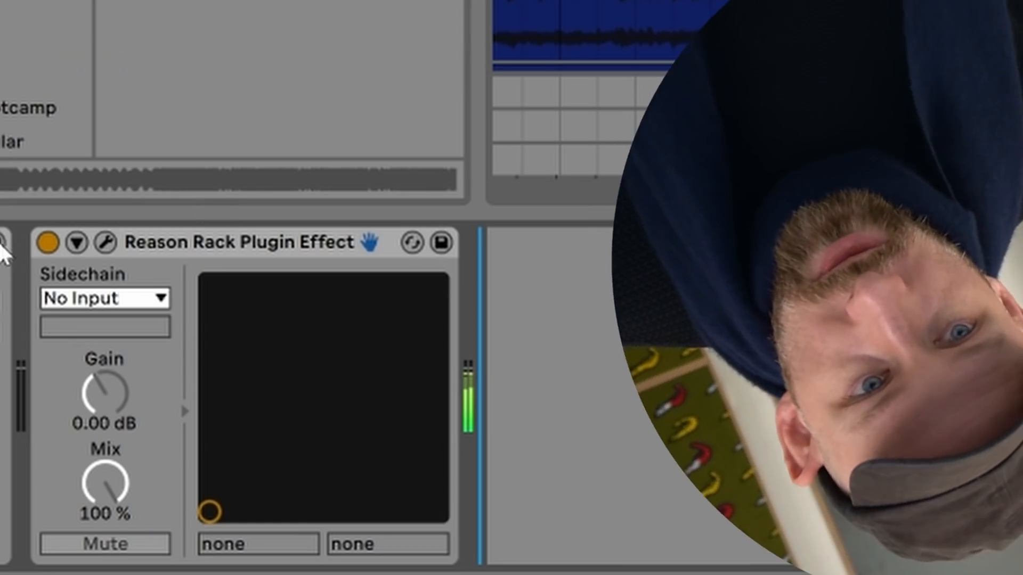
click(48, 243)
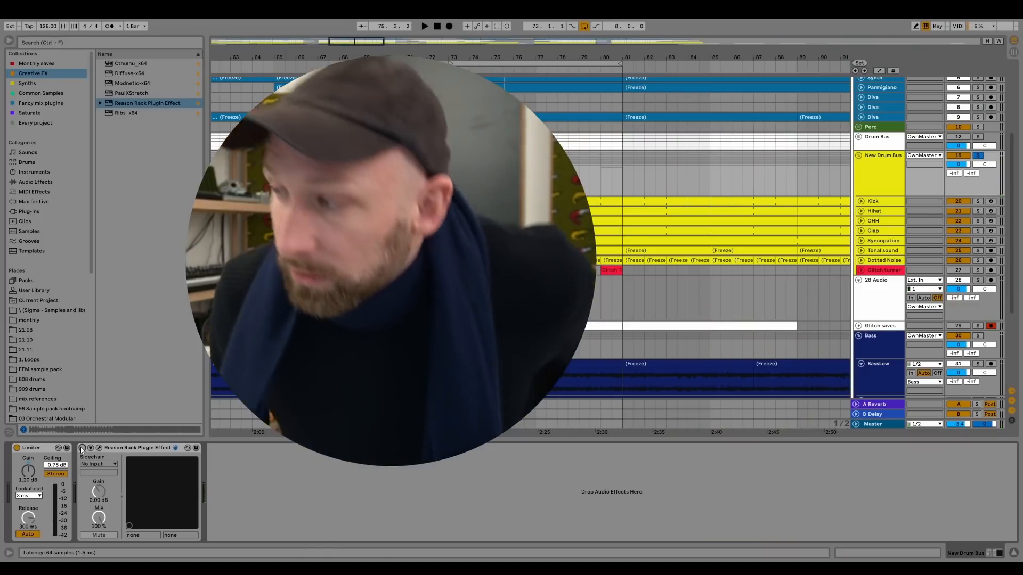
Rename the empty audio track 28 below the drum group as Drum glitch resampler.
click(867, 313)
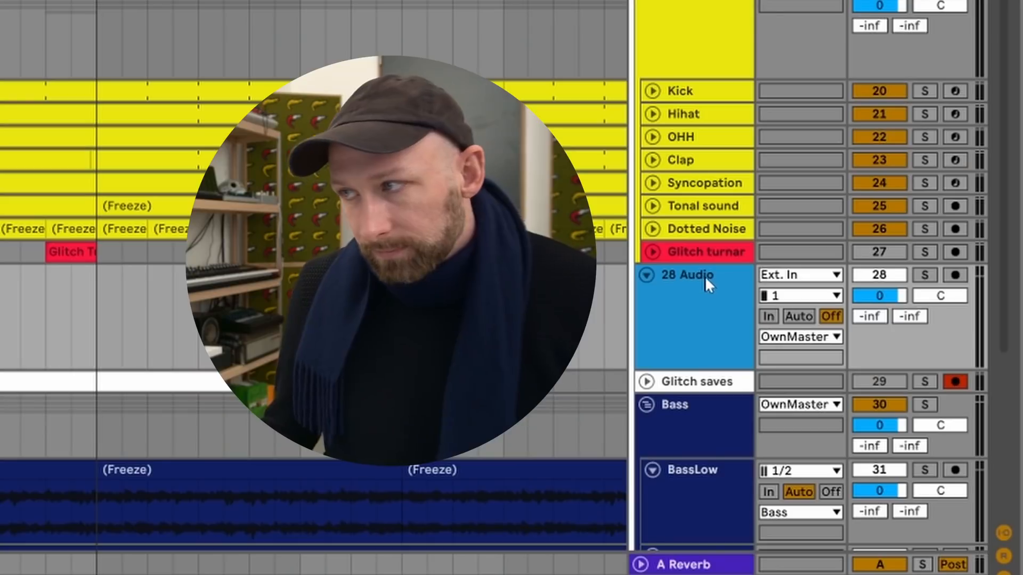
key(ctrl+r)
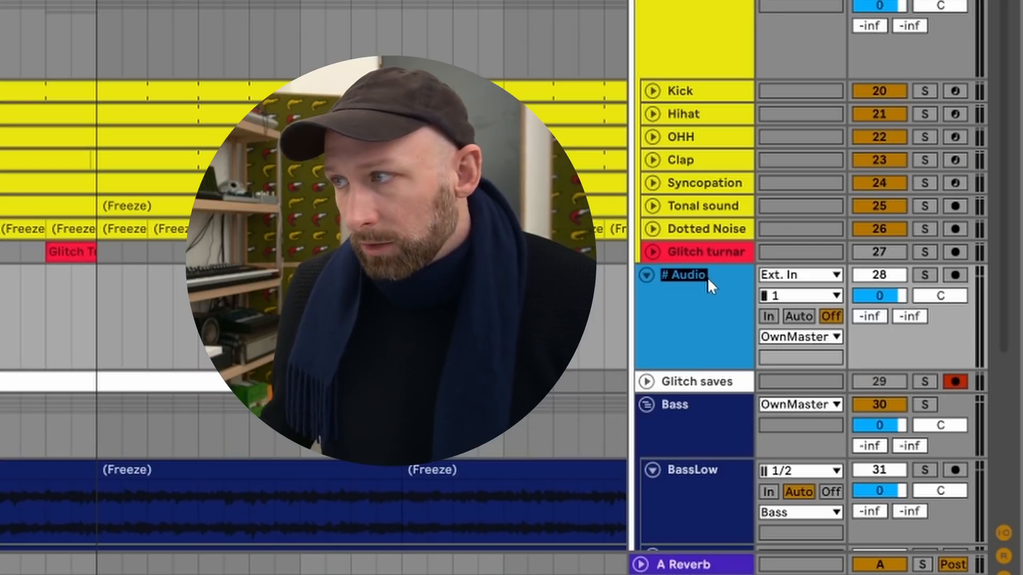
text(D)
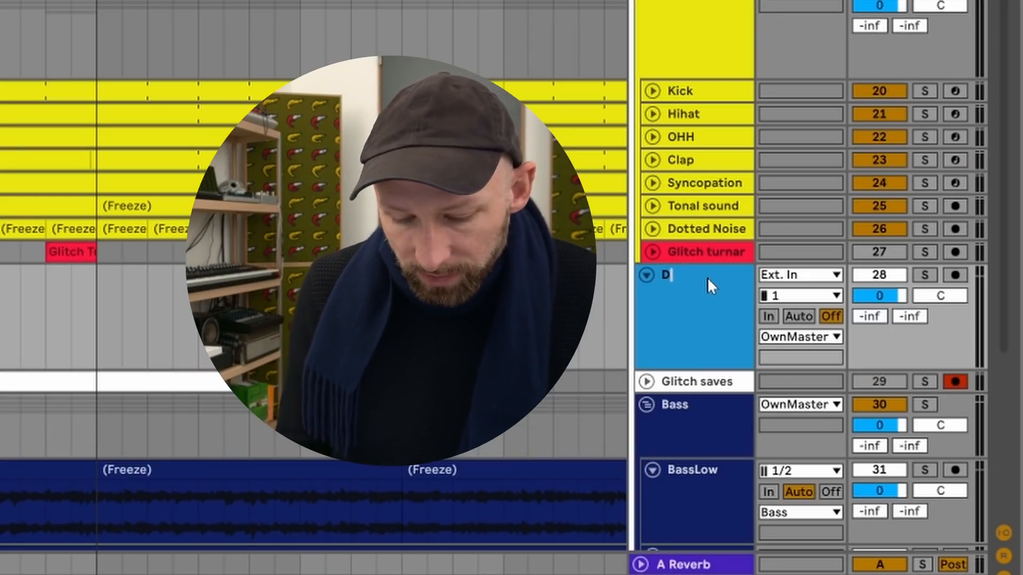
text(rum glitch resampler)
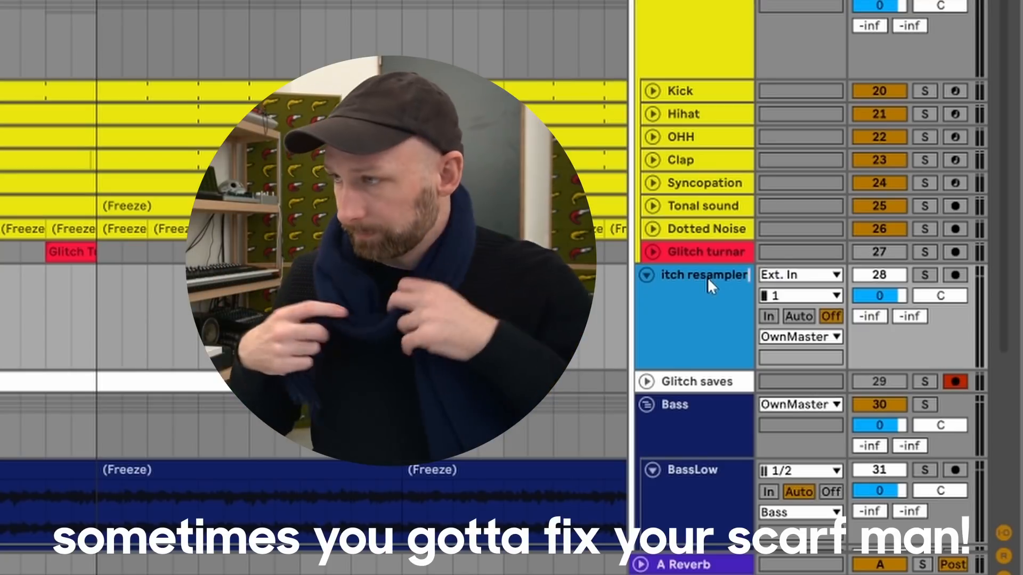
key(Return)
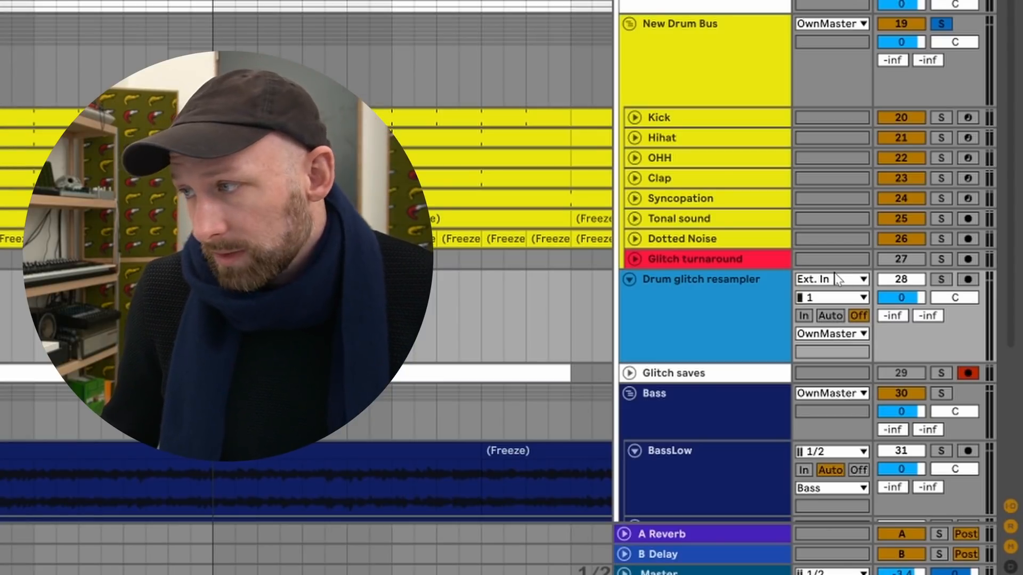
Set the Drum glitch resampler track's audio input to New Drum Bus and arm the track for recording.
click(820, 280)
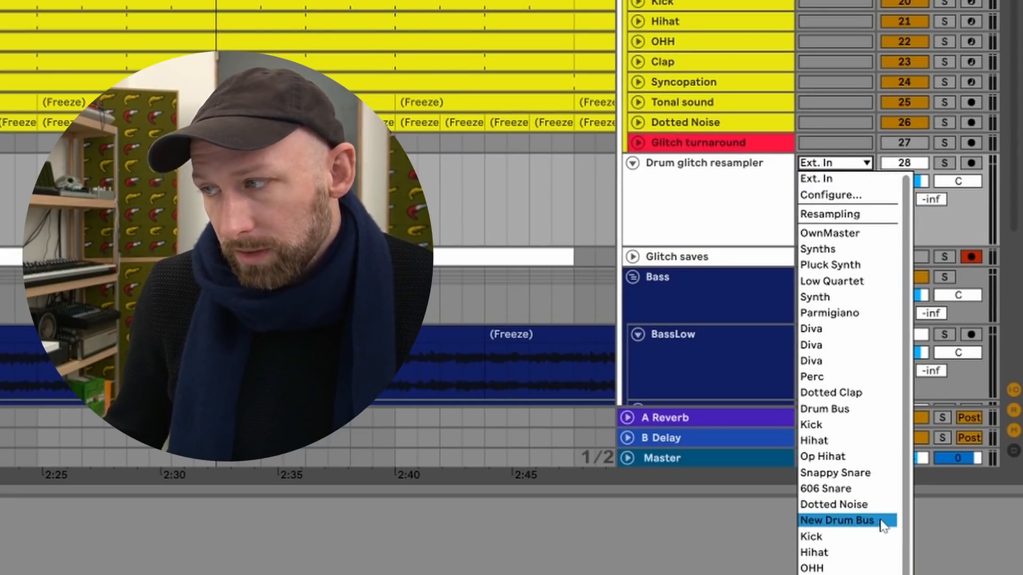
click(881, 524)
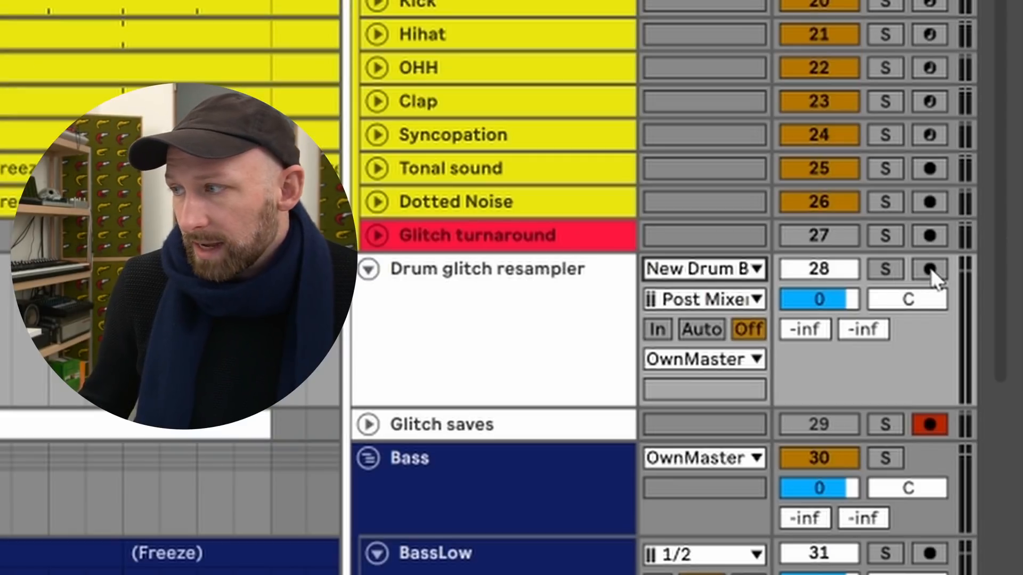
click(971, 162)
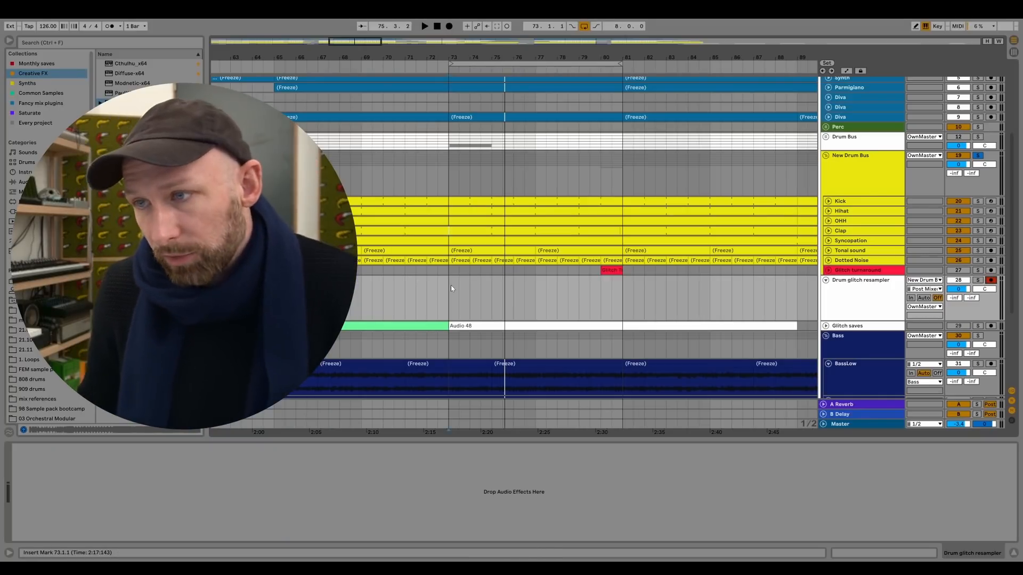
Record the glitched drum bus onto the Drum glitch resampler track over the bar 73–81 loop, passing through several times before stopping.
key(space)
key(F9)
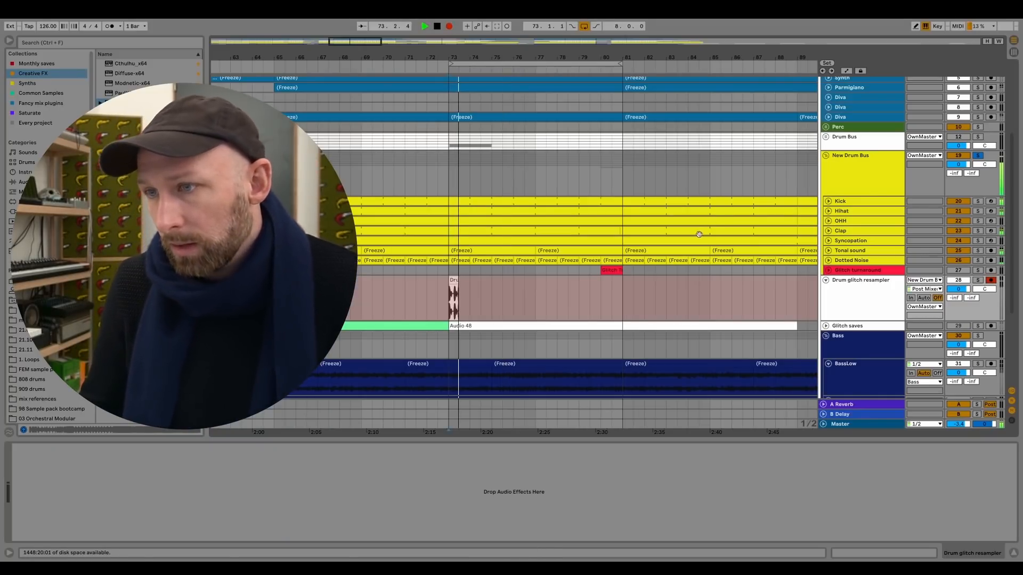
scroll(519, 178, up, 5)
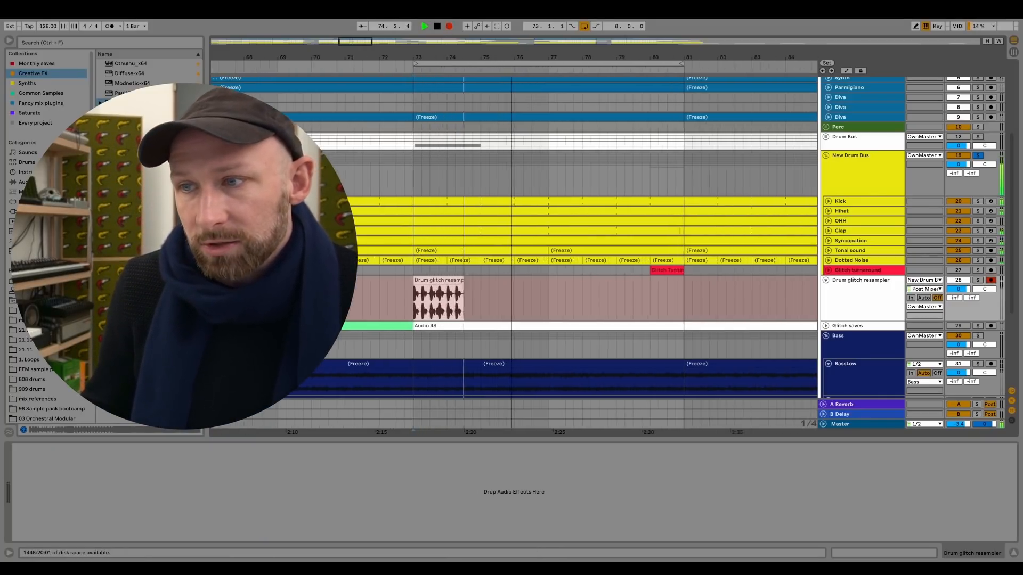
drag(439, 246, 414, 246)
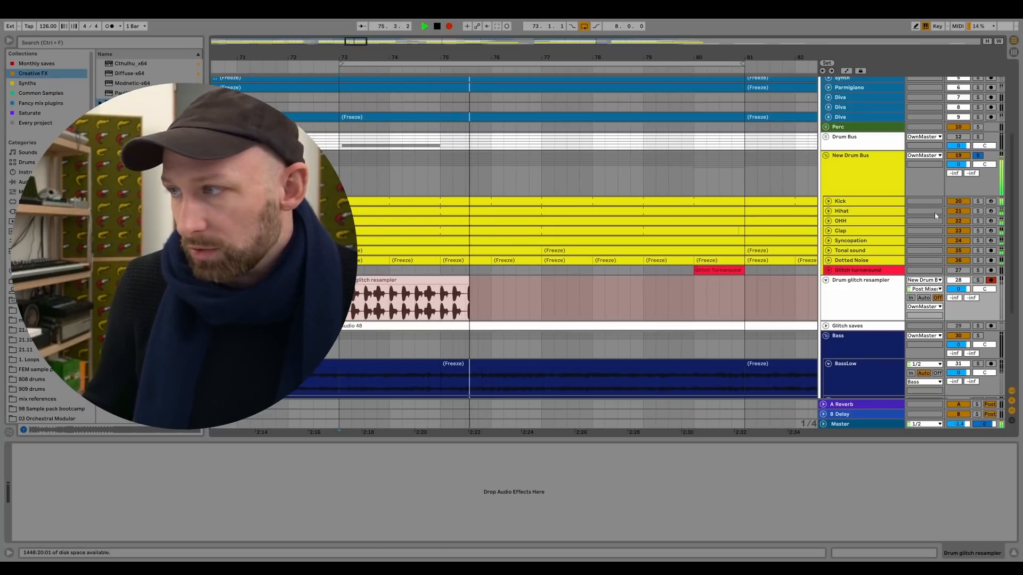
click(868, 178)
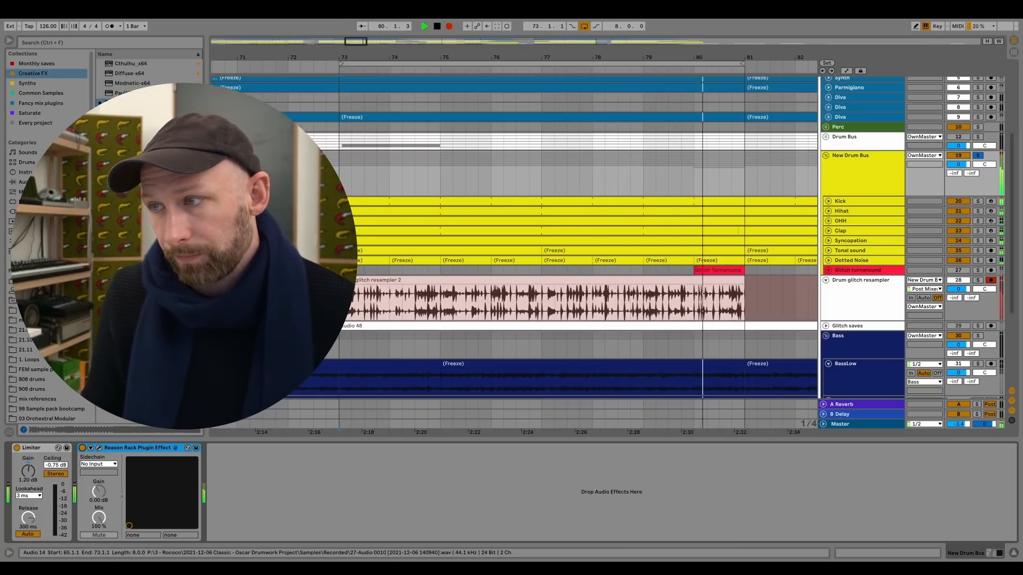
key(space)
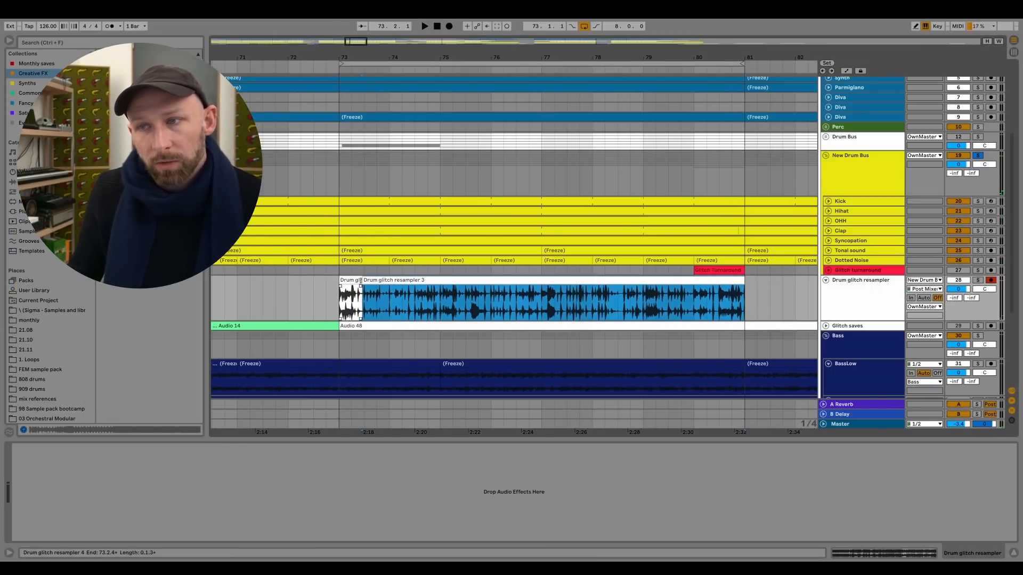
Extend the main recorded clip's start back to bar 73 over the short leftover clip, and move it to bar 81.
drag(358, 280, 339, 279)
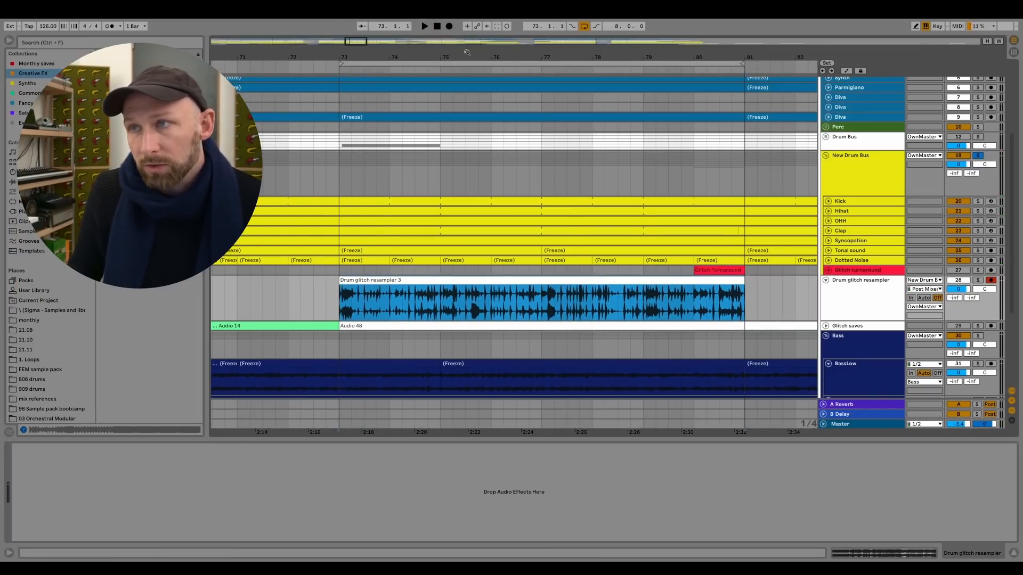
drag(466, 52, 469, 26)
drag(468, 281, 547, 284)
drag(445, 292, 526, 287)
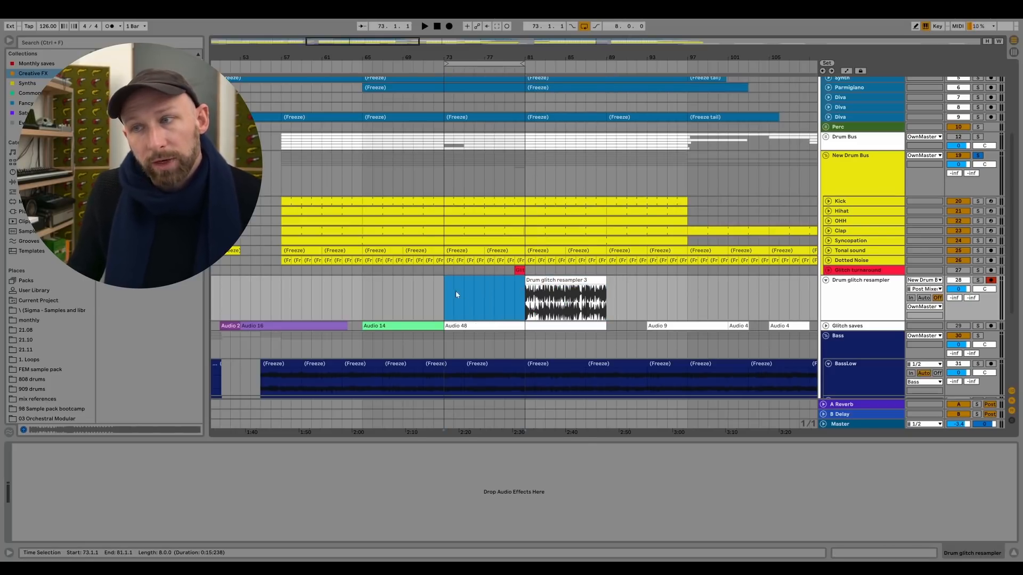
click(417, 300)
drag(379, 294, 437, 297)
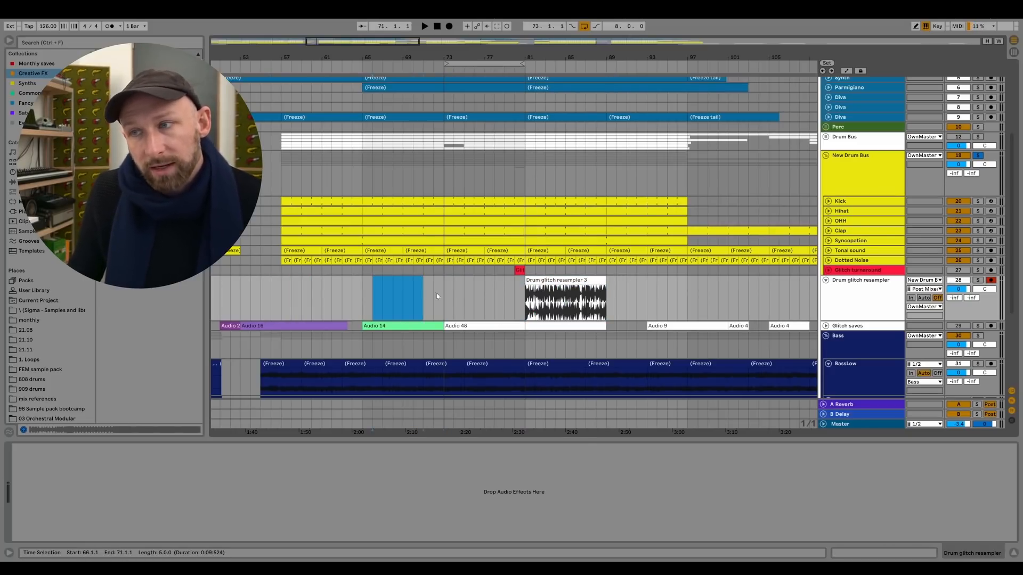
drag(688, 299, 796, 297)
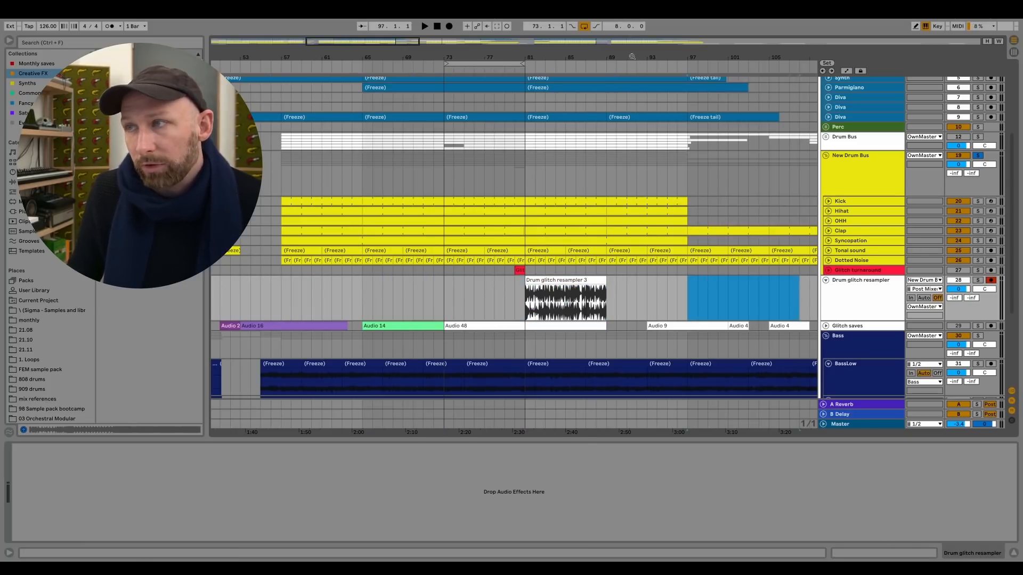
drag(632, 57, 632, 21)
drag(473, 300, 747, 292)
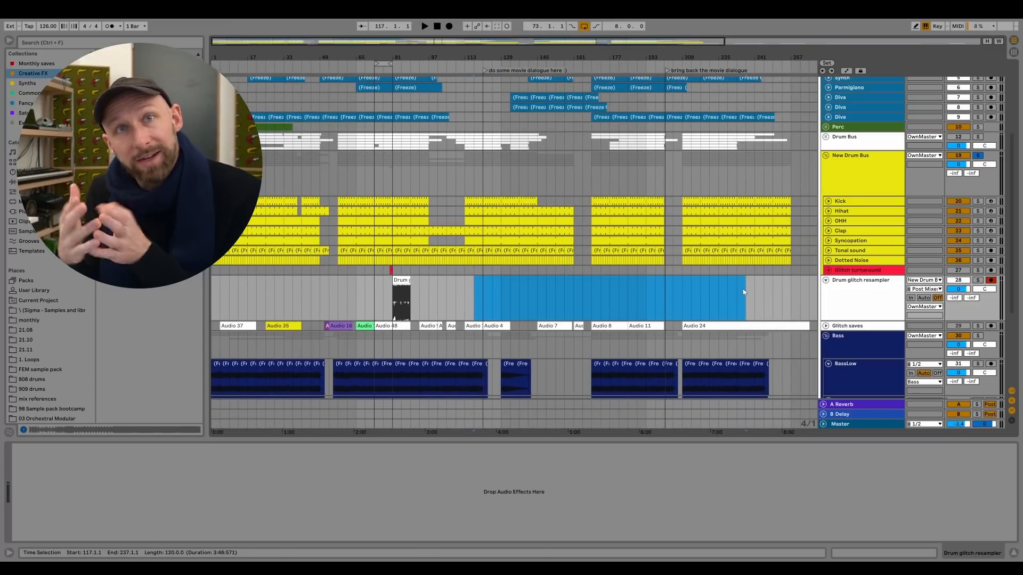
drag(387, 57, 387, 138)
drag(287, 290, 428, 290)
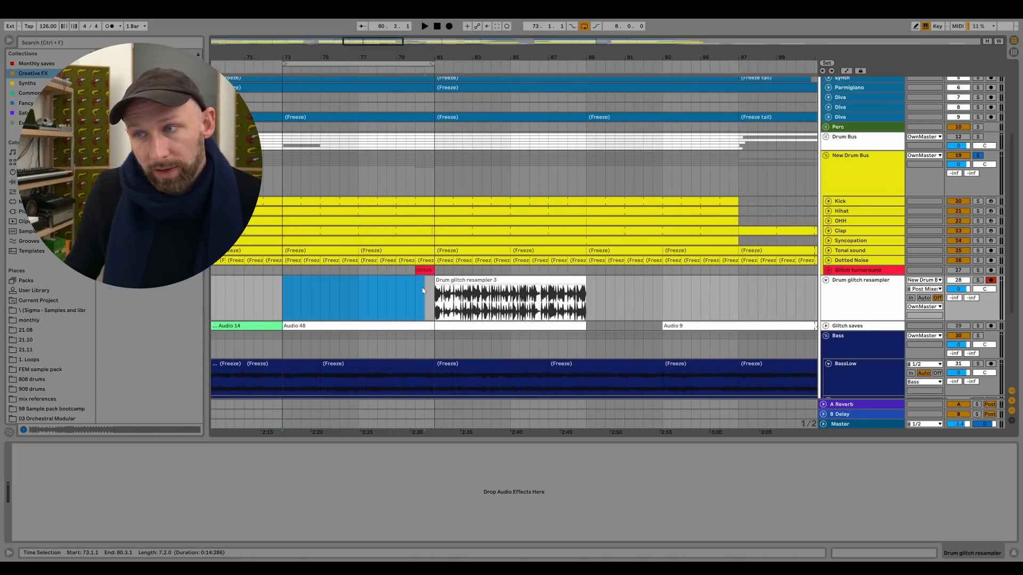
click(442, 291)
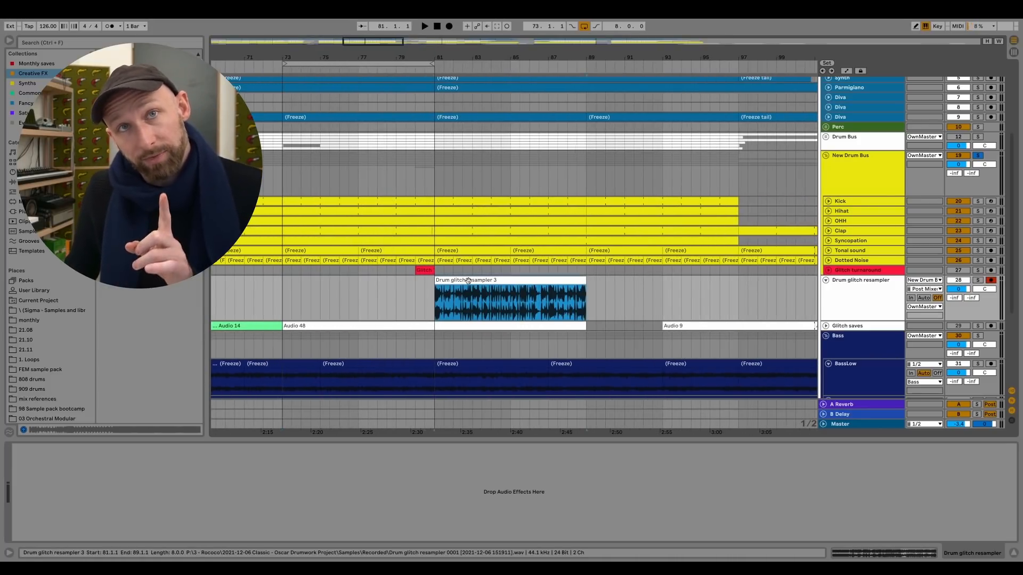
Examine the full recorded waveform of the resampled clip at bar 81, including the earlier loop passes outside the clip's range.
double_click(468, 281)
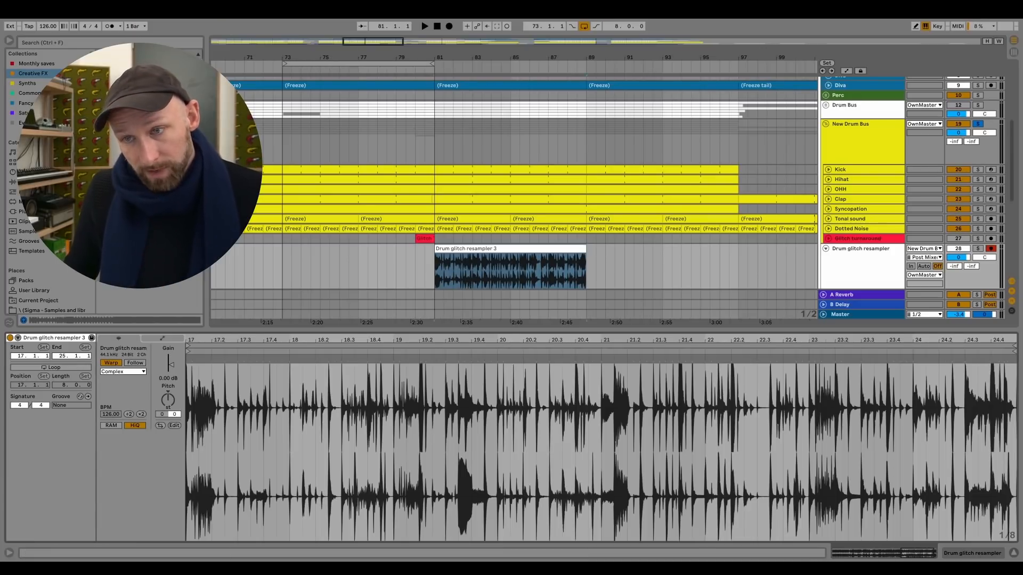
drag(368, 336, 789, 338)
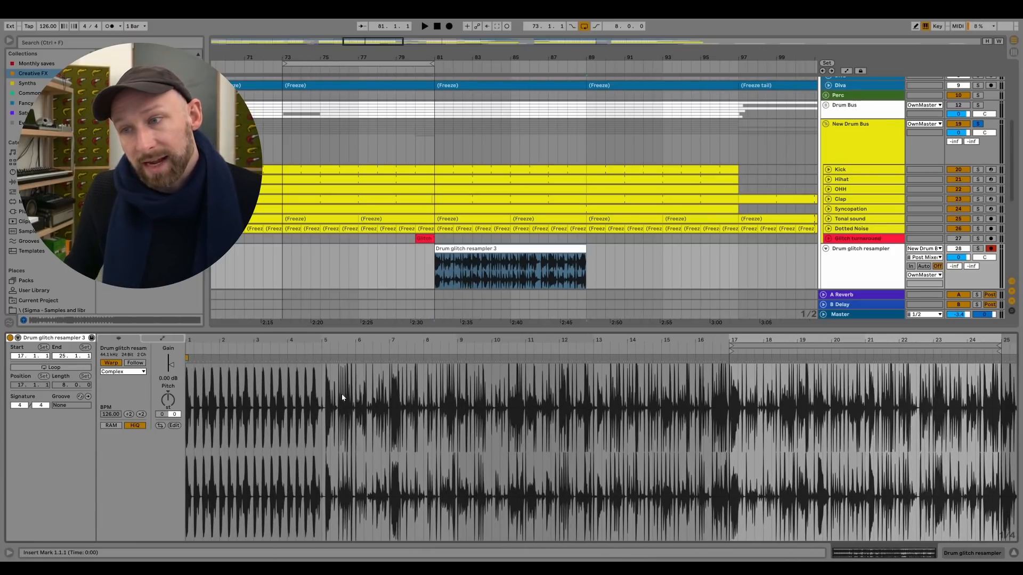
drag(341, 397, 737, 404)
click(771, 403)
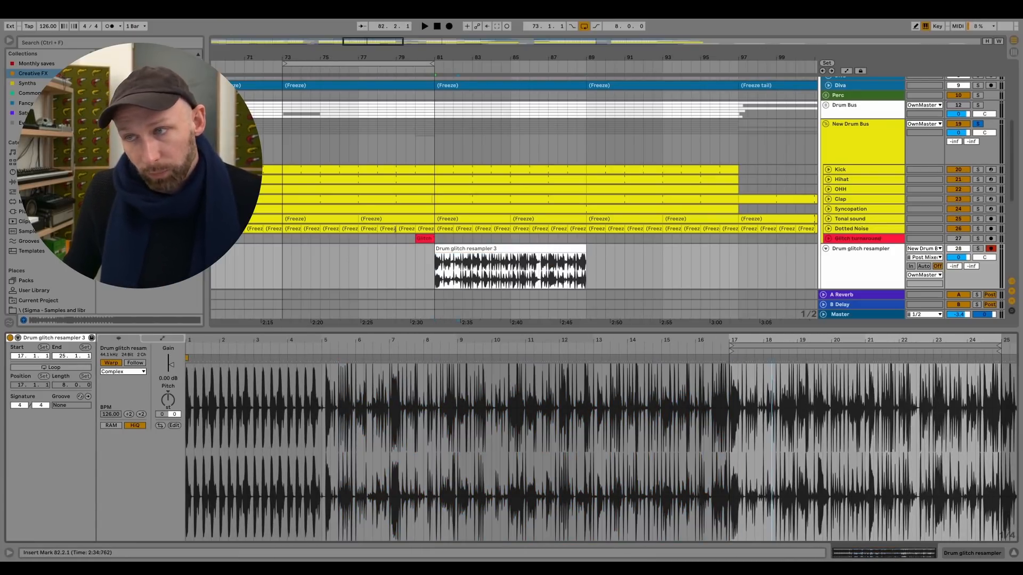
mouse_move(434, 261)
mouse_down()
mouse_move(237, 259)
mouse_move(437, 249)
mouse_up()
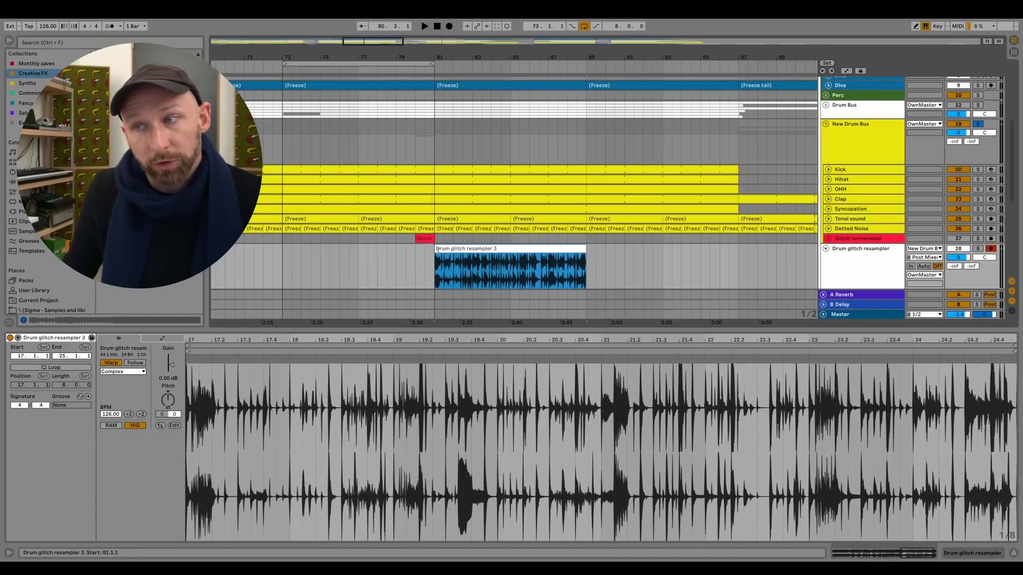
click(480, 249)
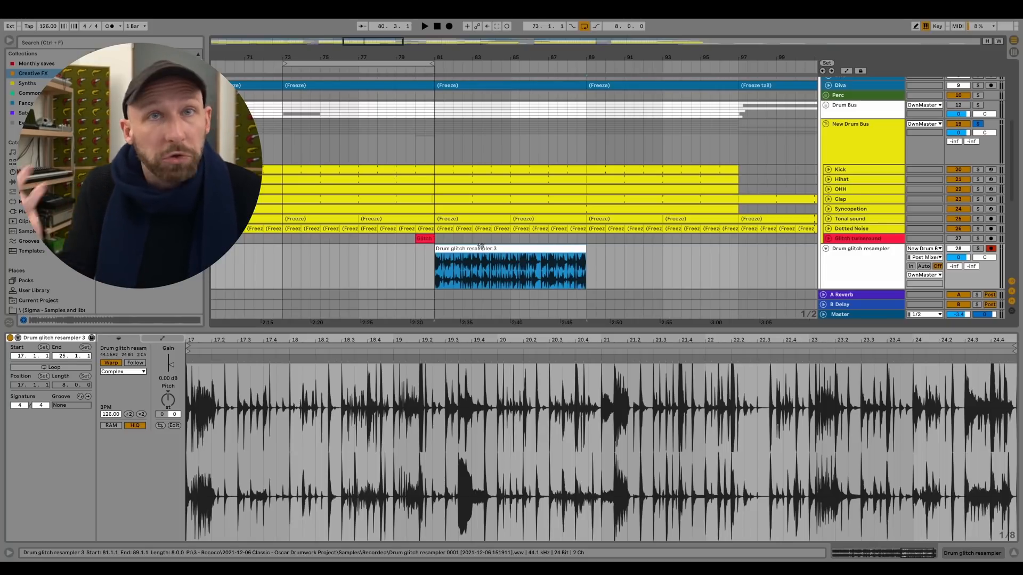
Start a new recording pass on the Drum glitch resampler track from bar 73 and open the New Drum Bus's Reason Rack window.
key(space)
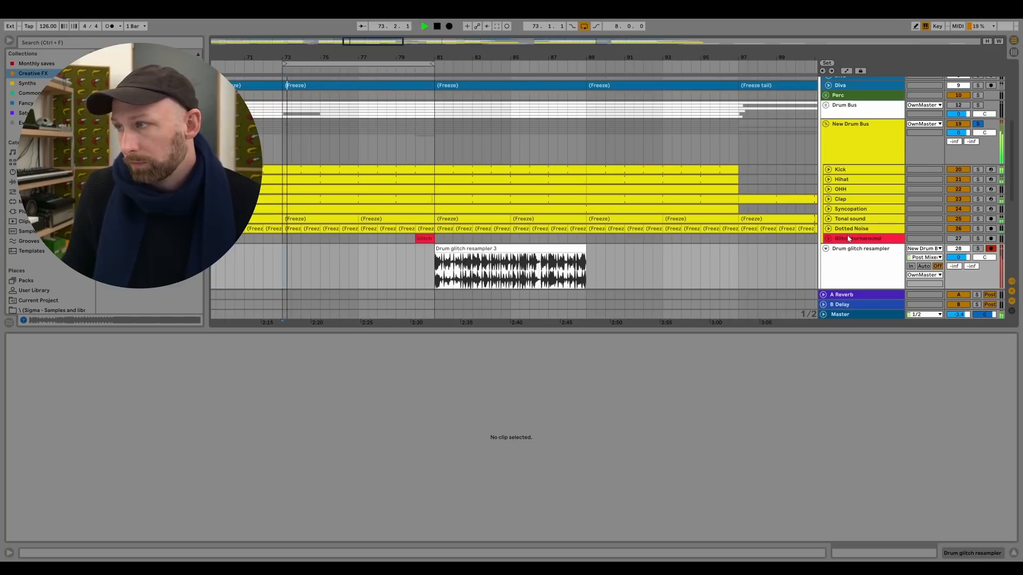
double_click(852, 144)
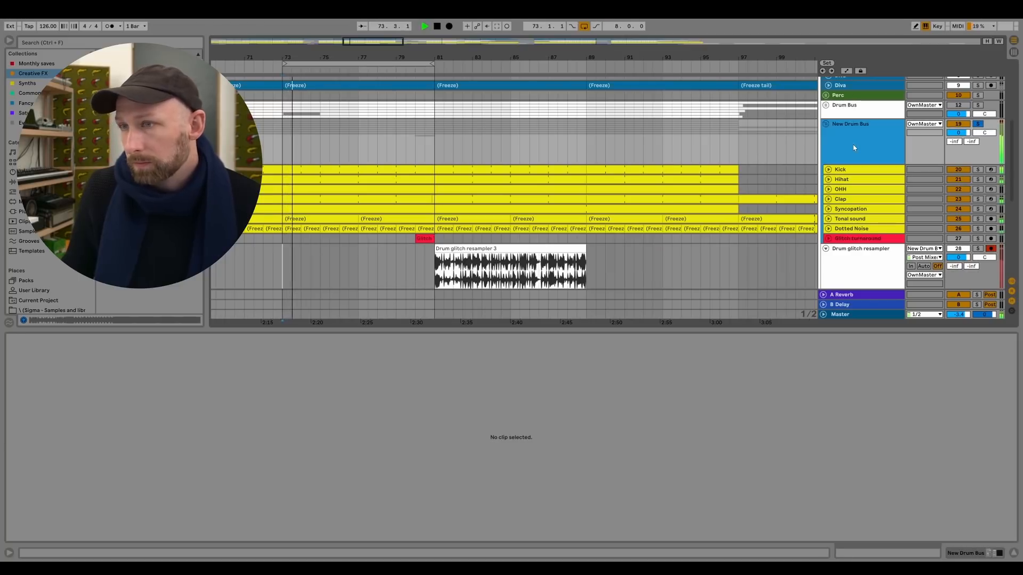
key(F9)
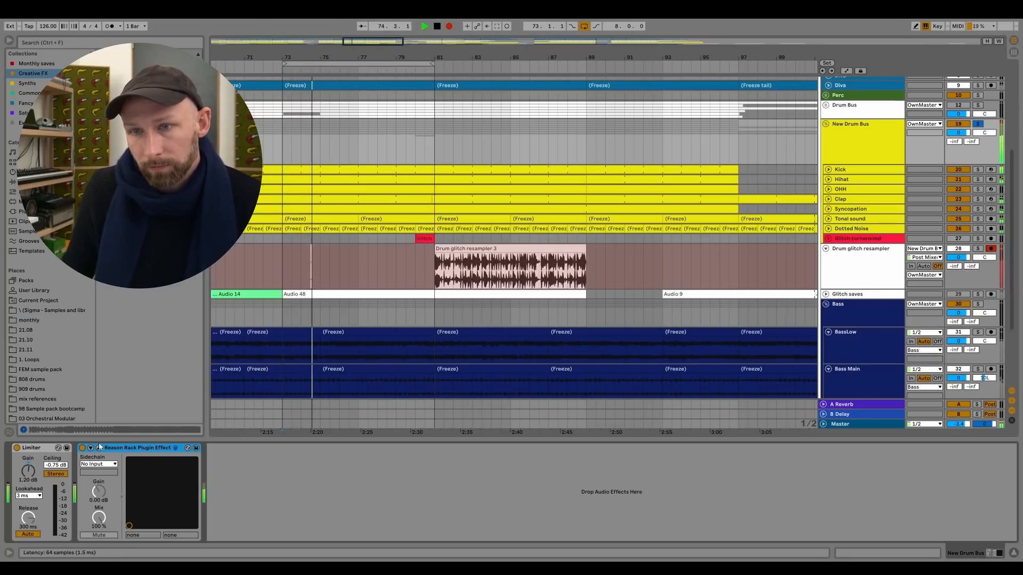
click(99, 449)
mouse_move(341, 44)
mouse_down()
mouse_move(799, 53)
mouse_move(387, 61)
mouse_move(340, 47)
mouse_up()
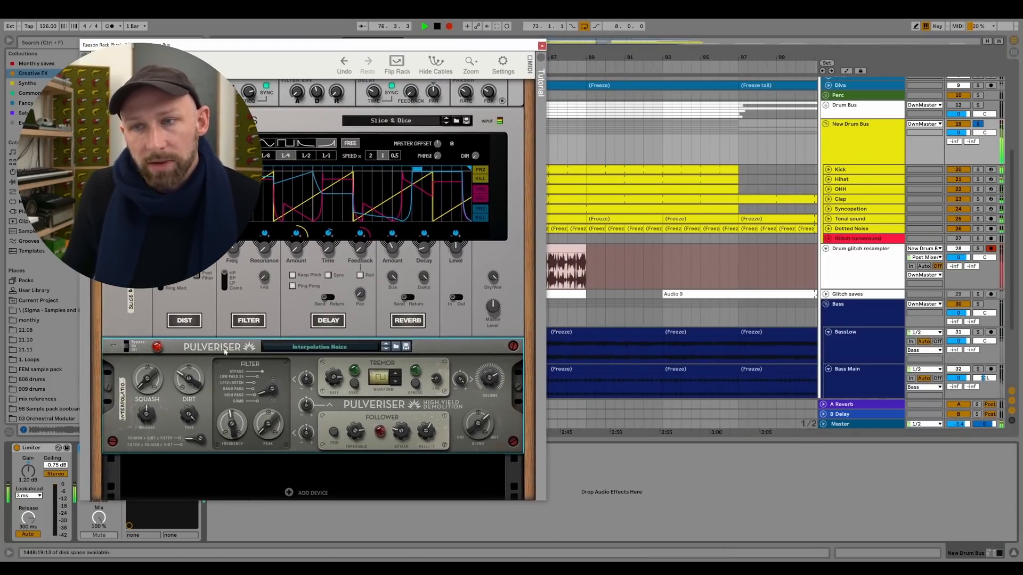
Switch the Pulveriser to the Low Comb patch and the Synchronous to the Breather patch while recording.
click(384, 349)
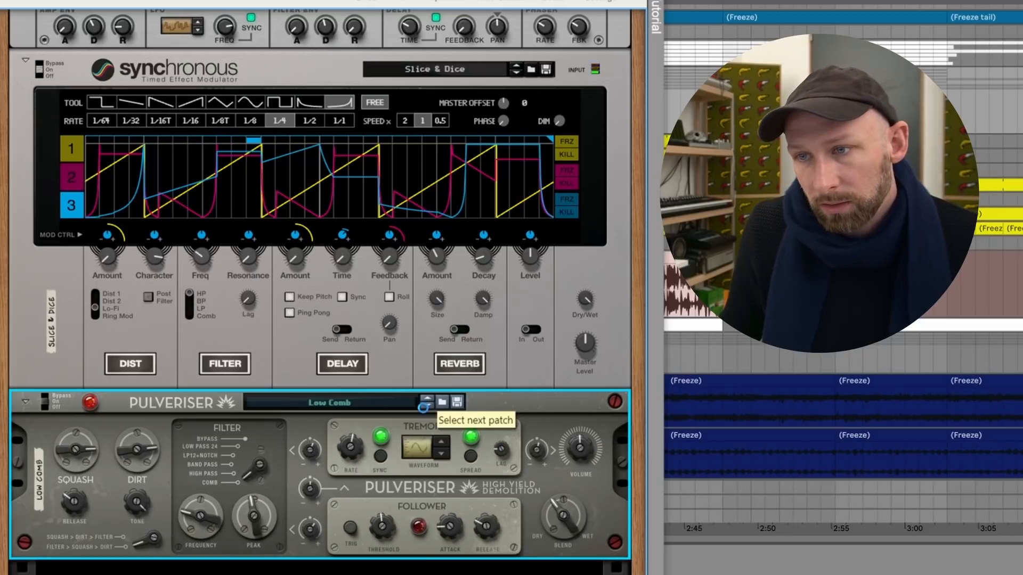
click(516, 73)
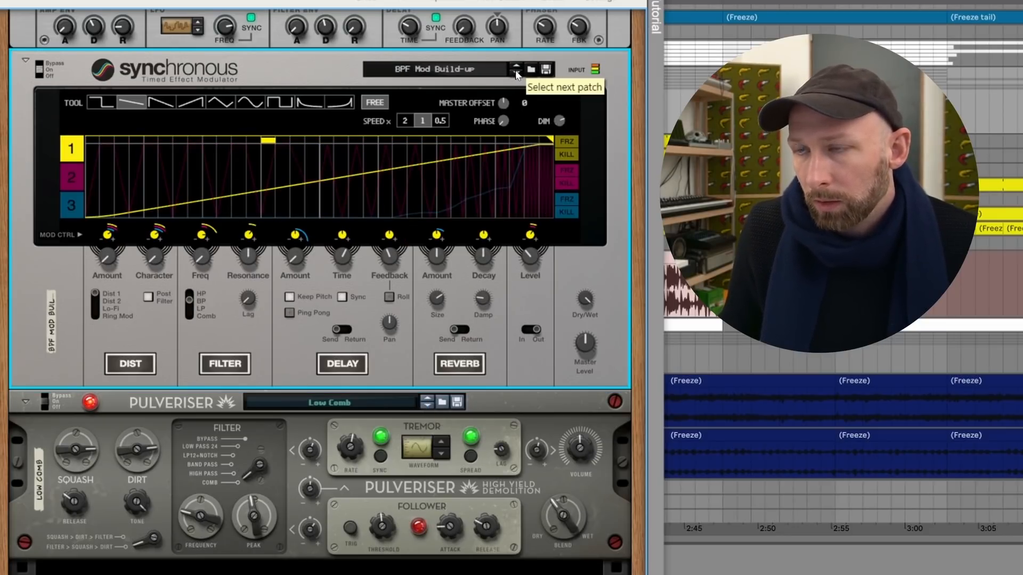
click(515, 73)
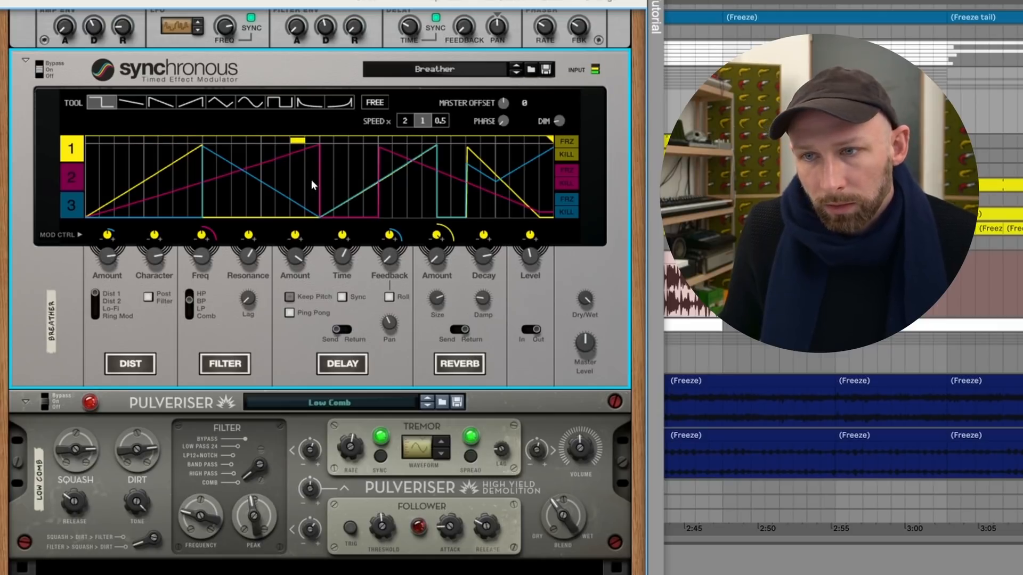
Add Scream 4 Distortion below the Pulveriser, set its damage type to Tape, and lower its P2 parameter.
scroll(298, 446, down, 3)
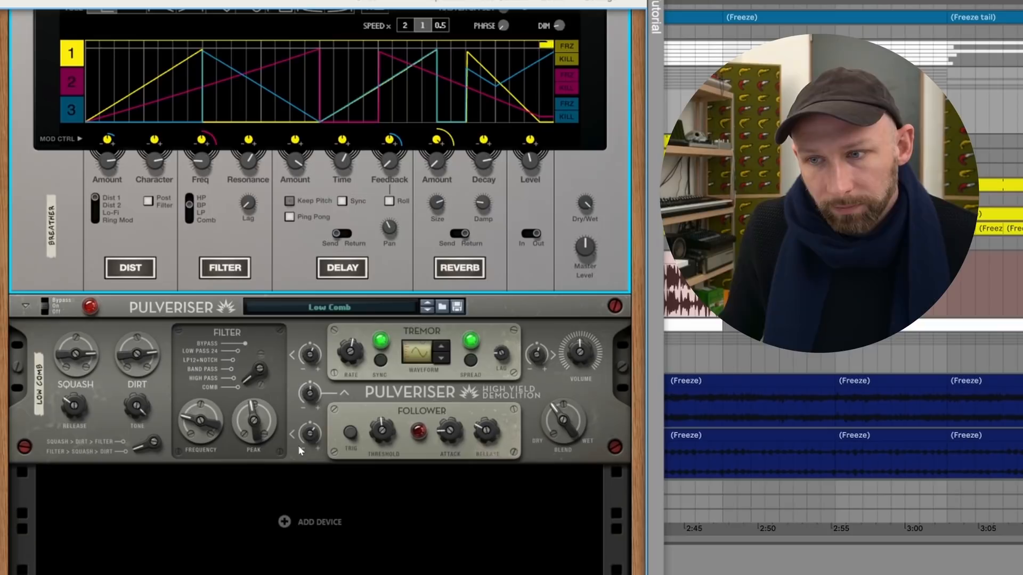
right_click(285, 519)
mouse_move(372, 473)
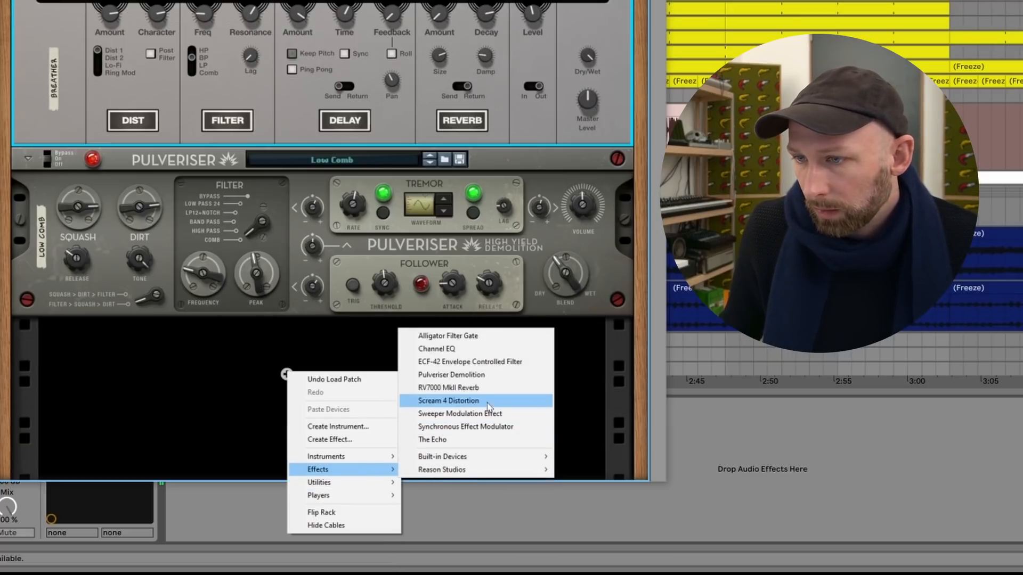
click(463, 400)
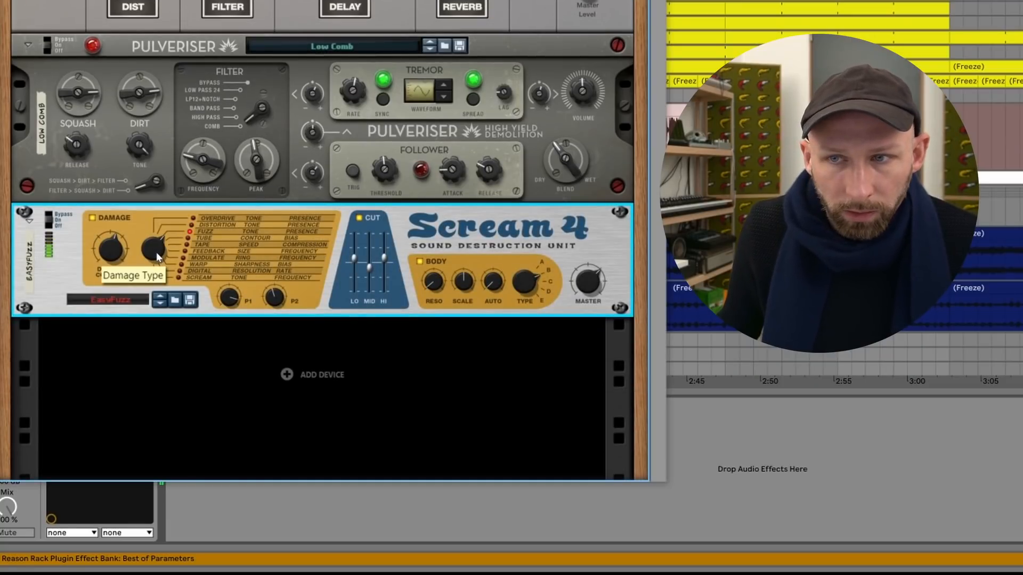
drag(155, 252, 155, 247)
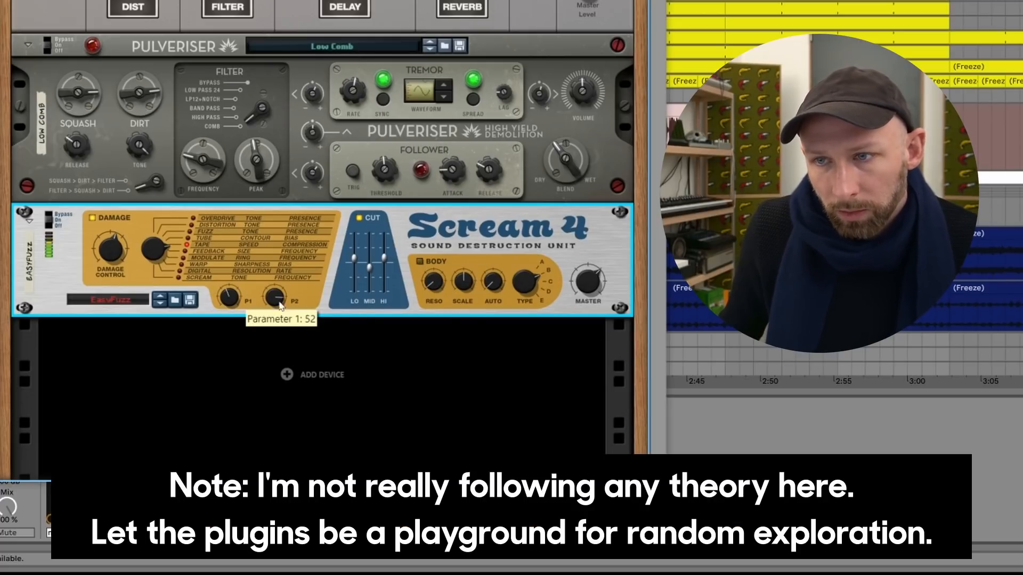
drag(281, 306, 236, 274)
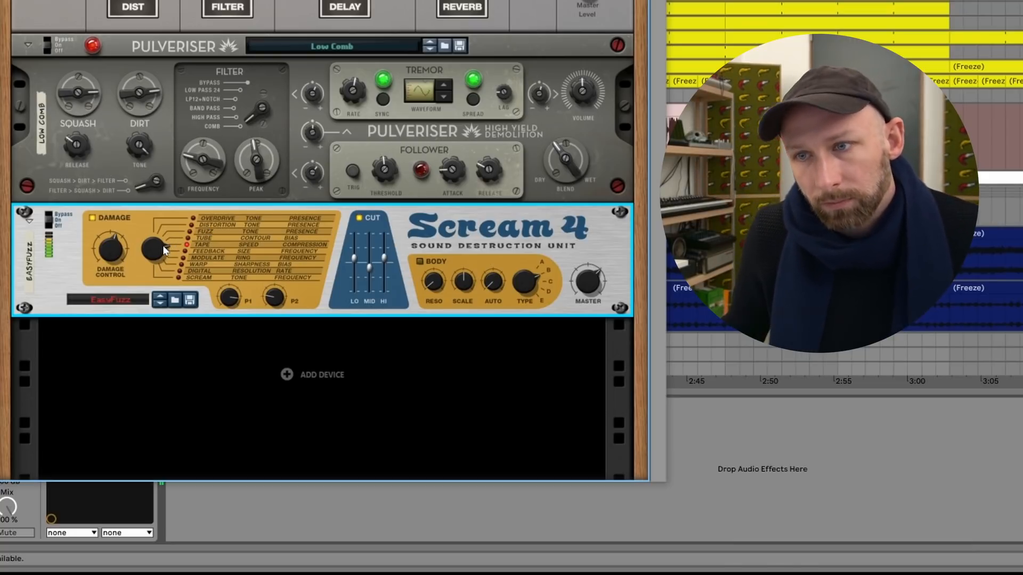
scroll(186, 293, up, 5)
scroll(212, 289, up, 2)
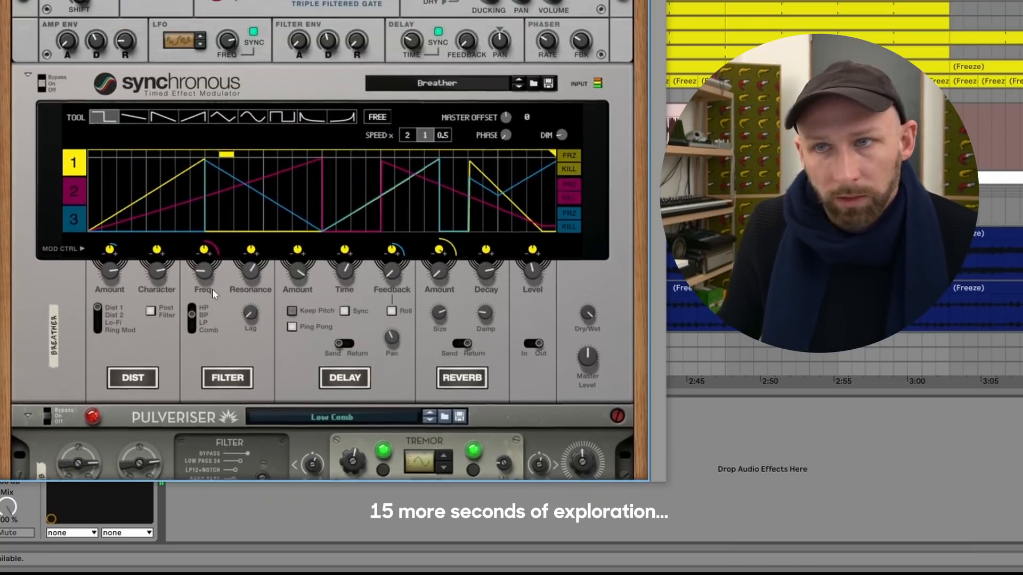
scroll(212, 291, down, 4)
scroll(212, 291, down, 3)
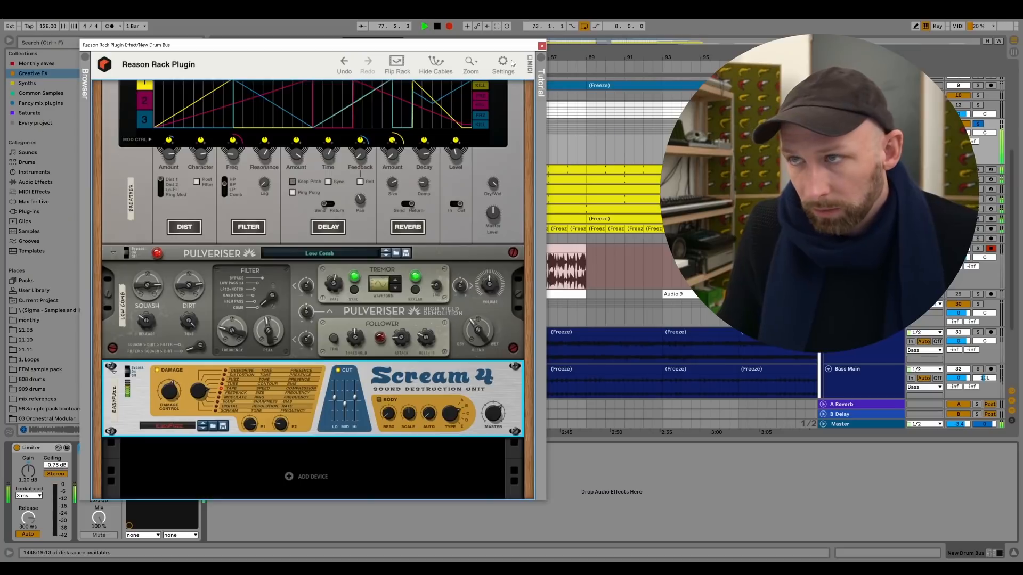
Stop the recording pass and delete the Reason Rack Plugin Effect from the New Drum Bus.
click(541, 45)
drag(310, 55, 318, 62)
key(space)
click(115, 448)
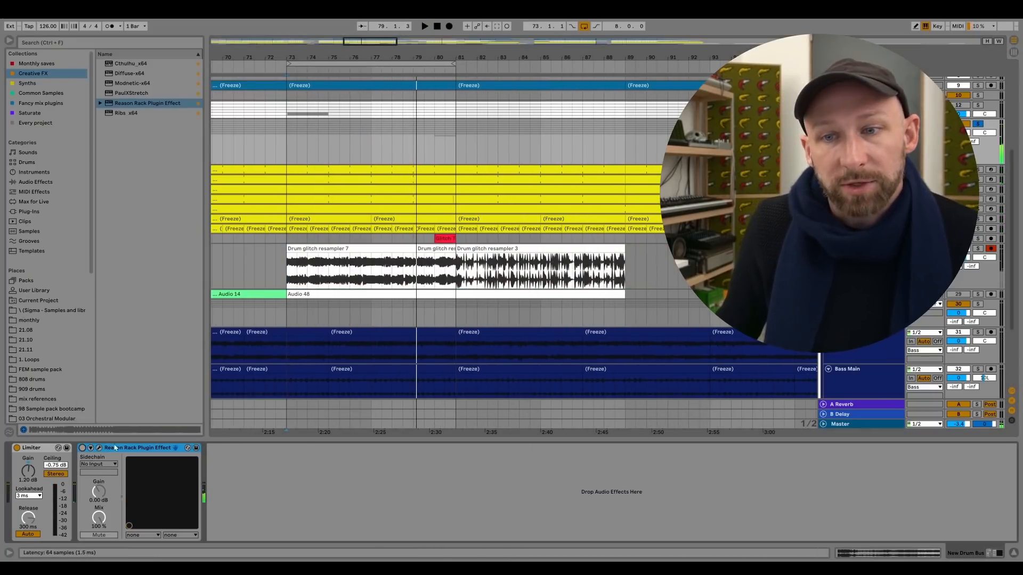
key(Delete)
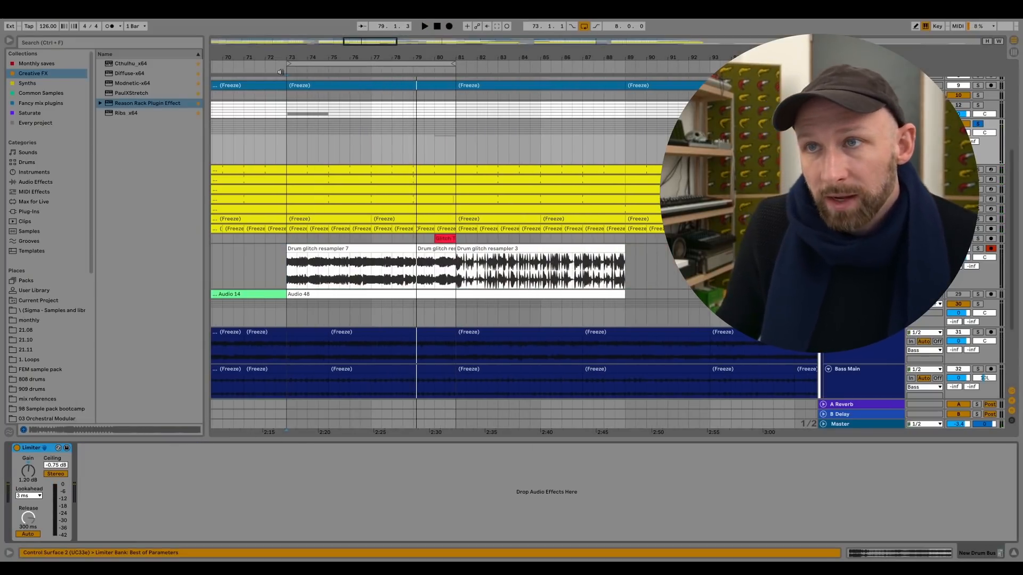
Extend the start of the new resampled clip at bar 73 back to bar 65 to reveal earlier recorded audio.
drag(283, 56, 436, 45)
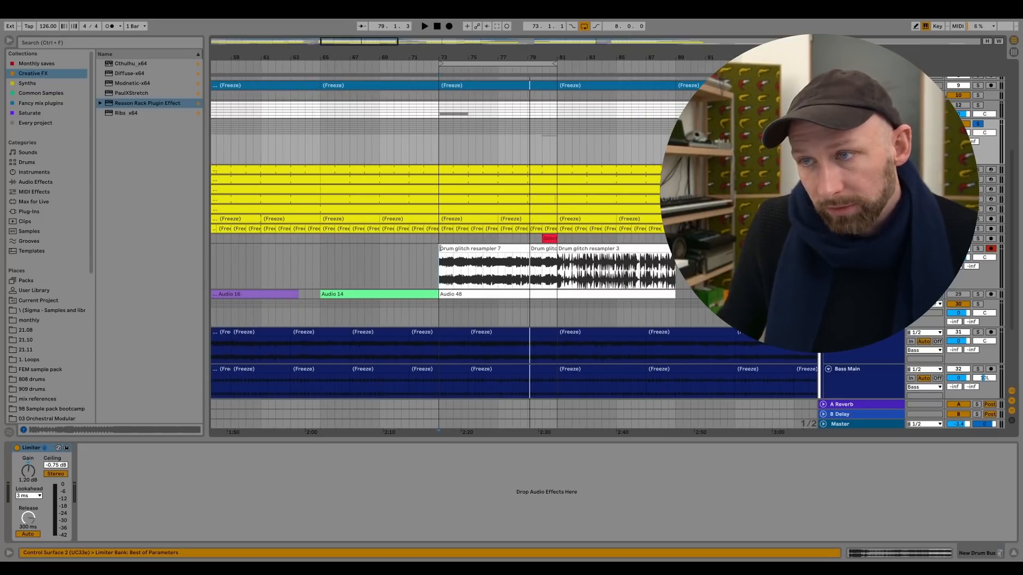
drag(439, 248, 321, 248)
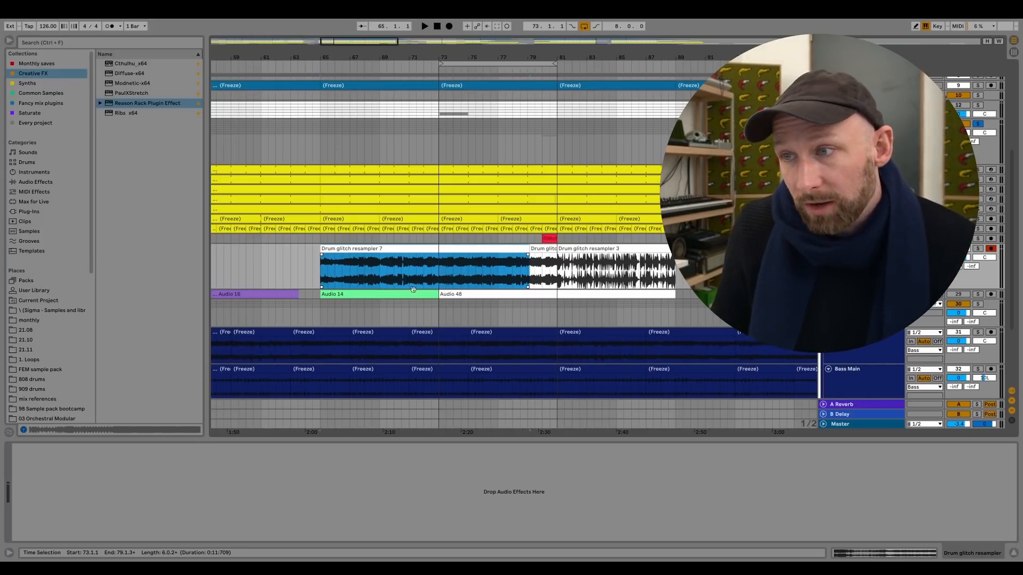
click(439, 273)
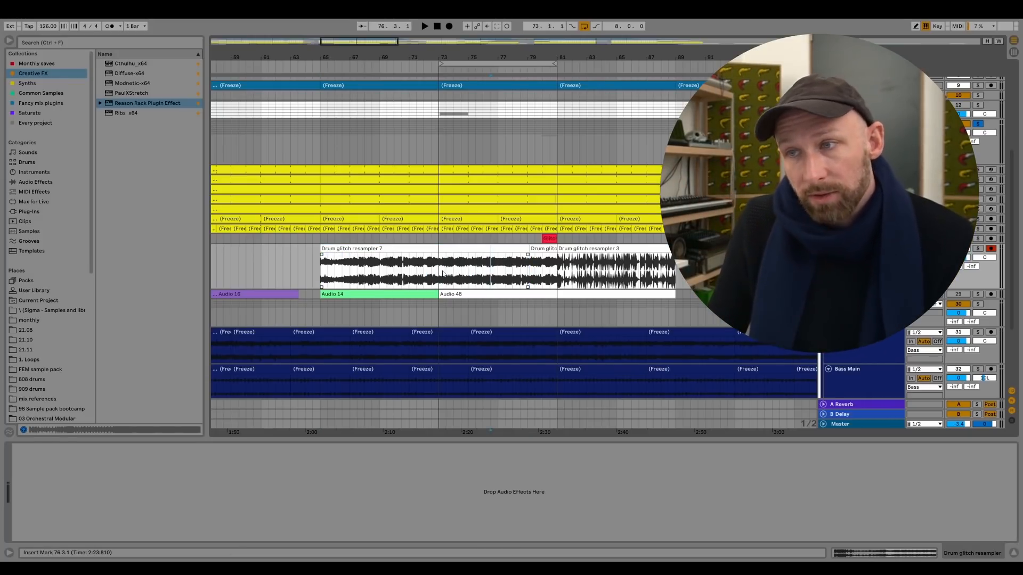
Move bars 73 to 77 of the resampled audio from the Drum glitch resampler track to the Glitch turnaround track.
drag(439, 272, 500, 269)
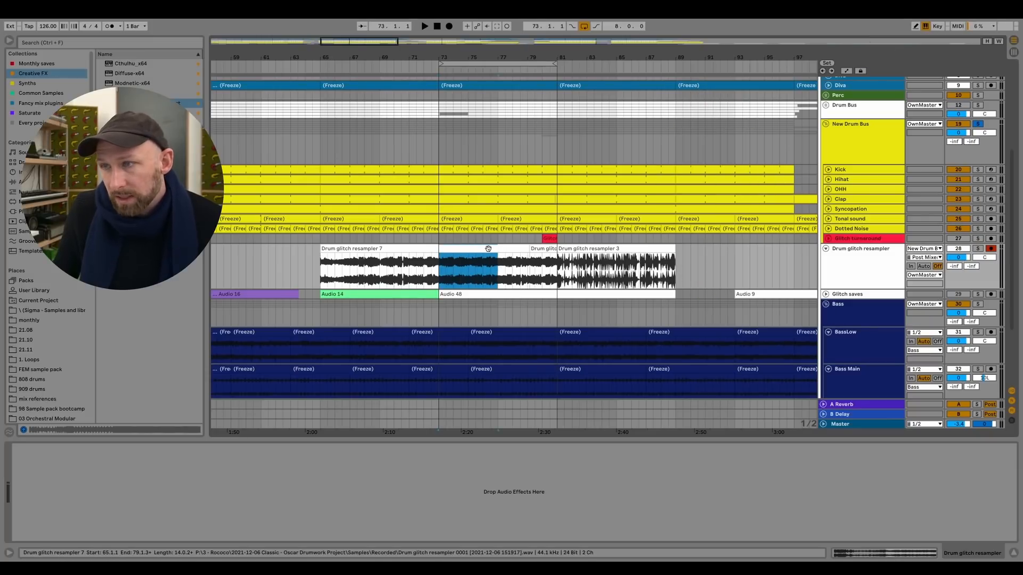
key(ctrl+x)
click(888, 238)
key(ctrl+v)
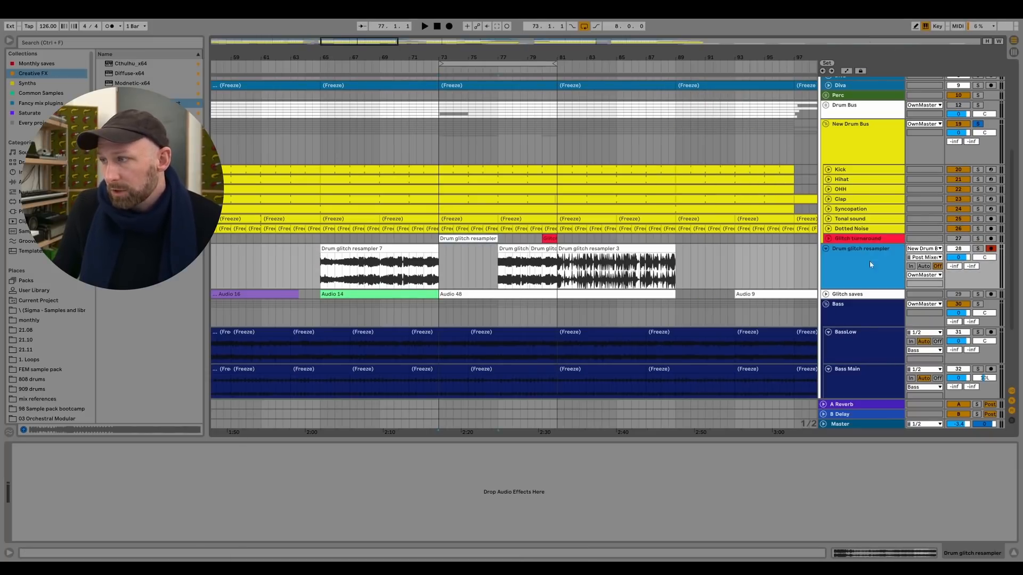
click(873, 263)
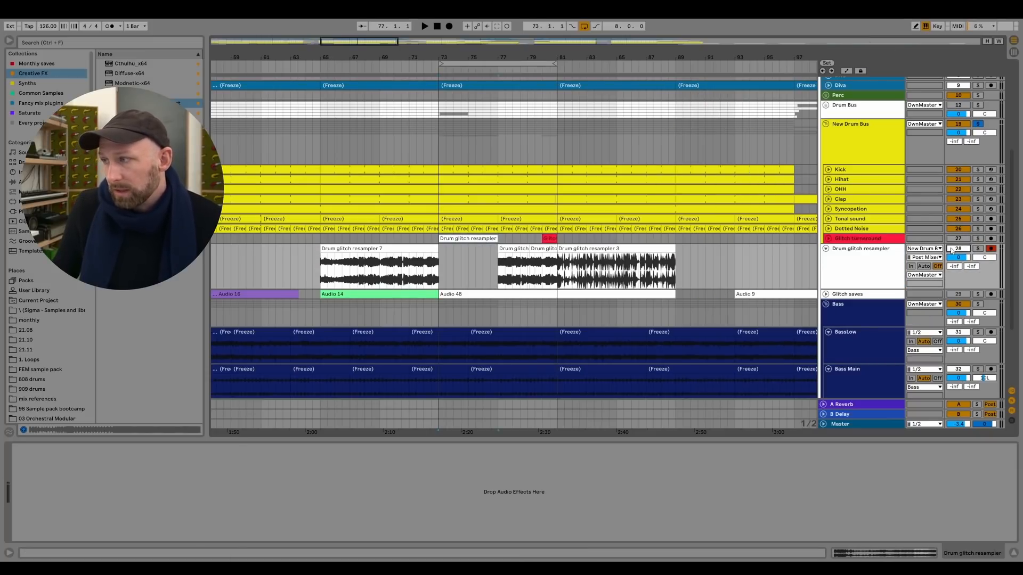
click(978, 126)
Unfold the Glitch turnaround track and set the loop range to its new clip from bar 73 to 77.
drag(659, 57, 757, 196)
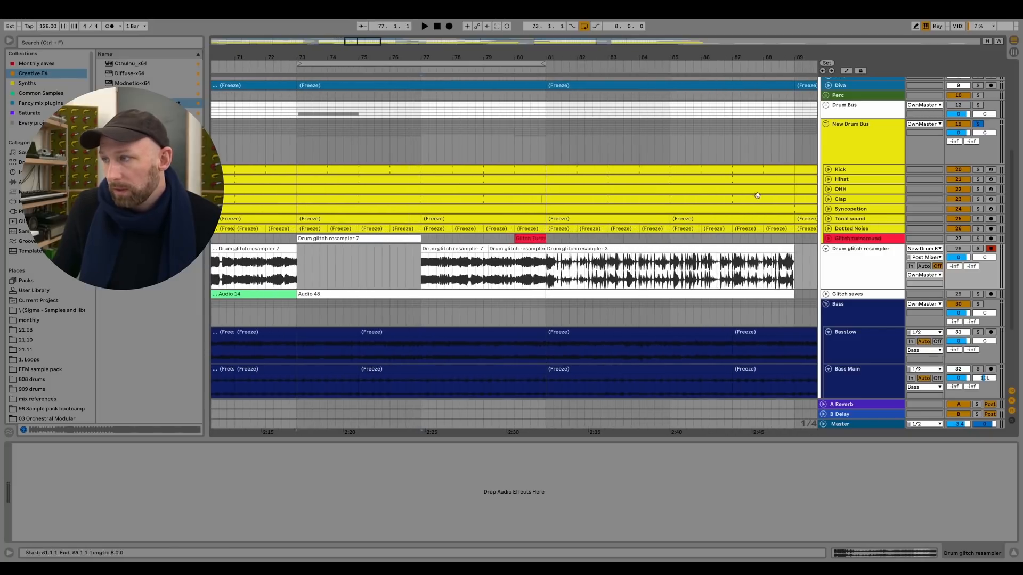
click(828, 238)
click(417, 255)
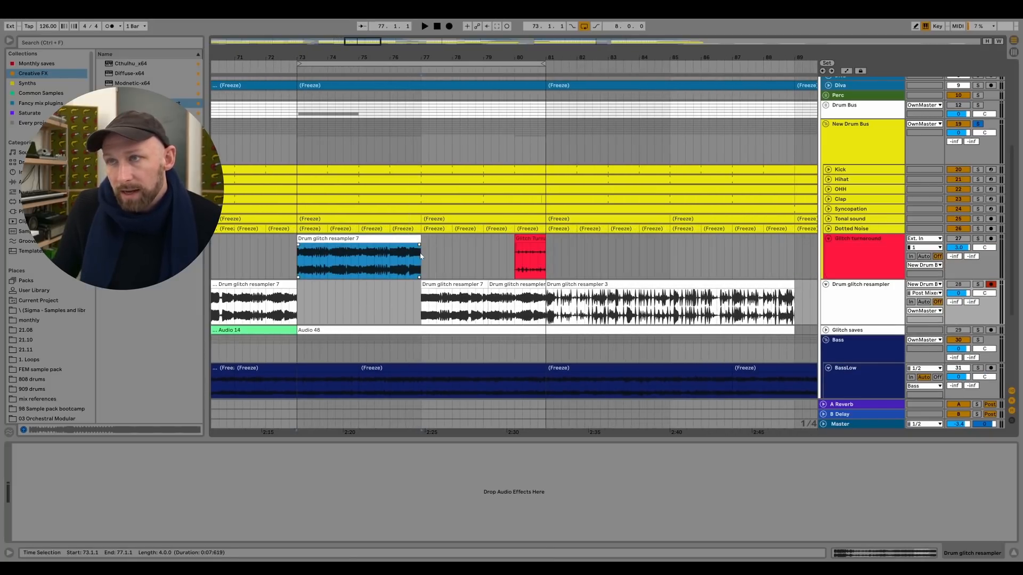
click(369, 241)
key(ctrl+l)
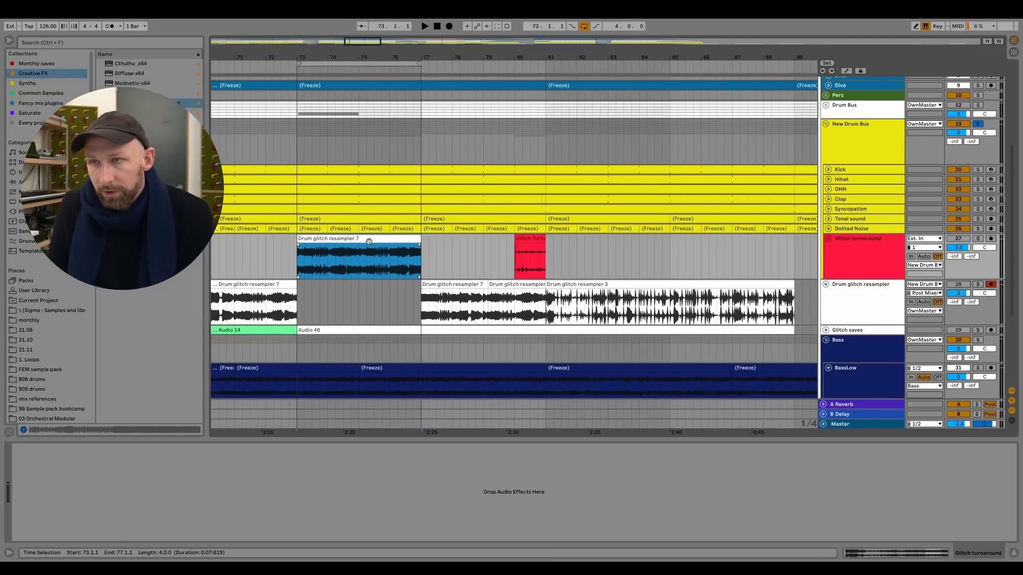
drag(325, 55, 324, 85)
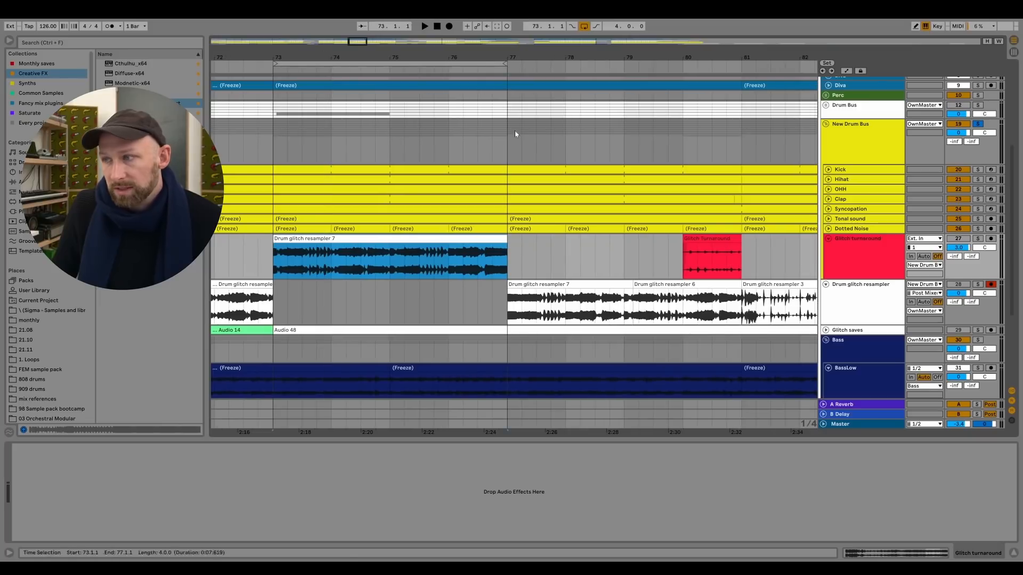
Shift the half-bar glitch section at 75.3 to bar 76, and deactivate it together with the longer clip starting at bar 73.
click(719, 239)
click(471, 248)
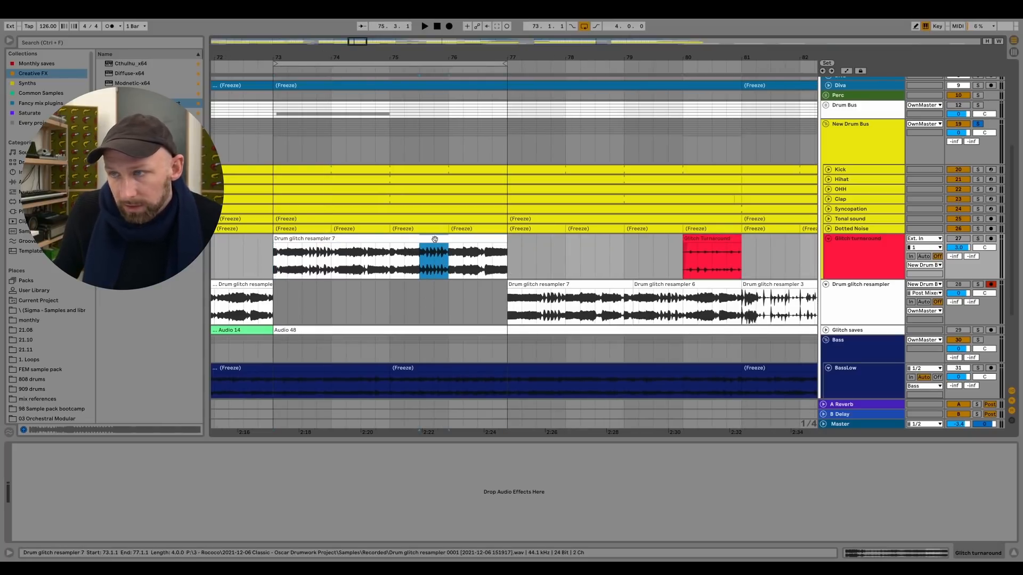
drag(423, 250, 458, 240)
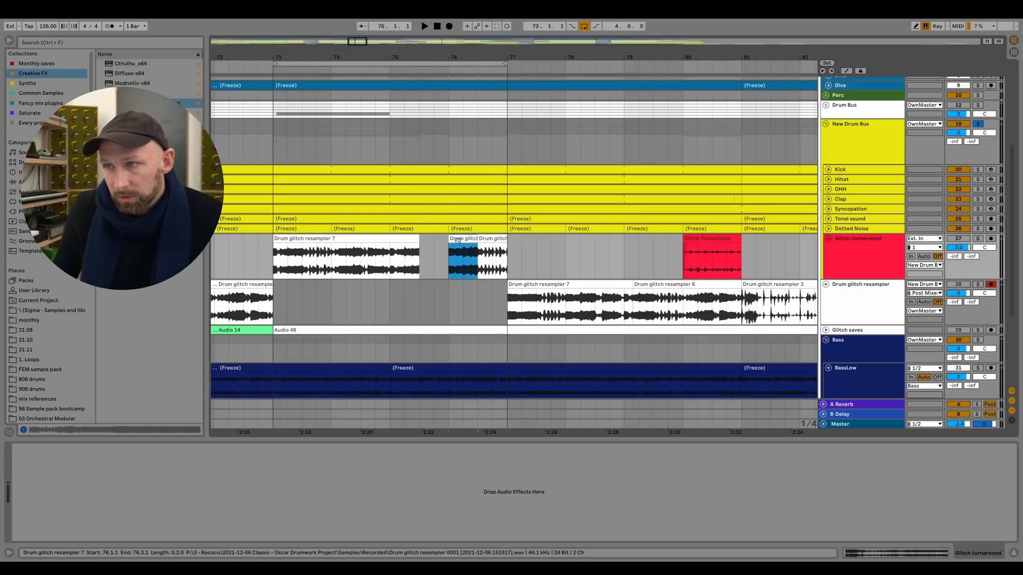
key(0)
click(407, 239)
key(0)
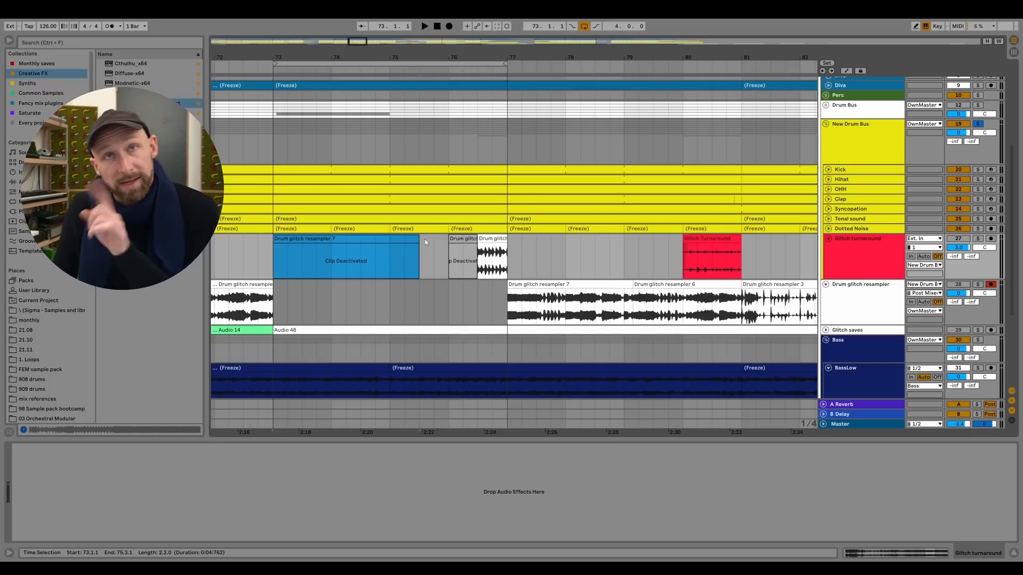
click(504, 239)
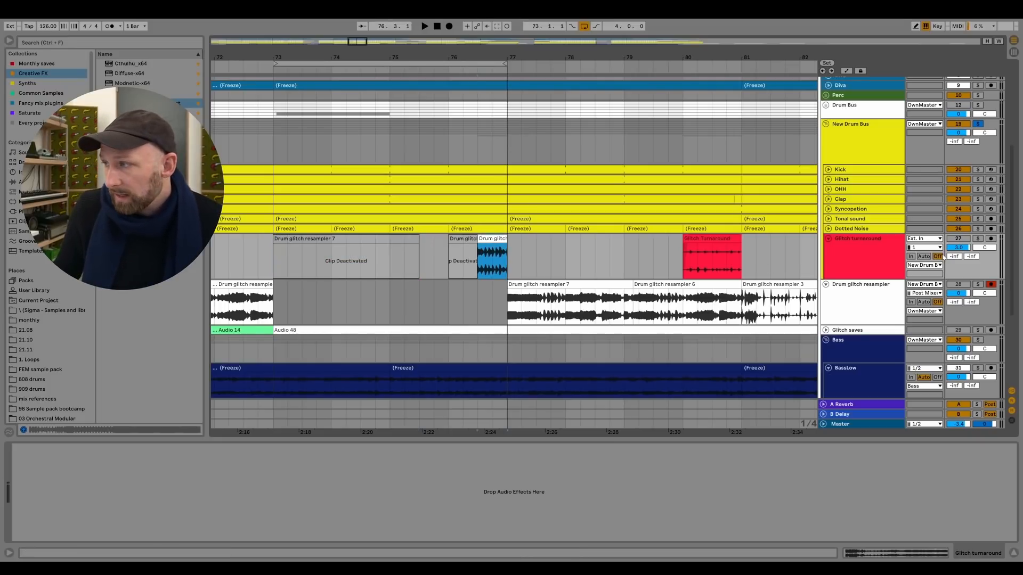
Solo the Glitch turnaround track, delete the deactivated half-bar clip at bar 76, and audition the remaining glitch.
click(978, 238)
click(478, 260)
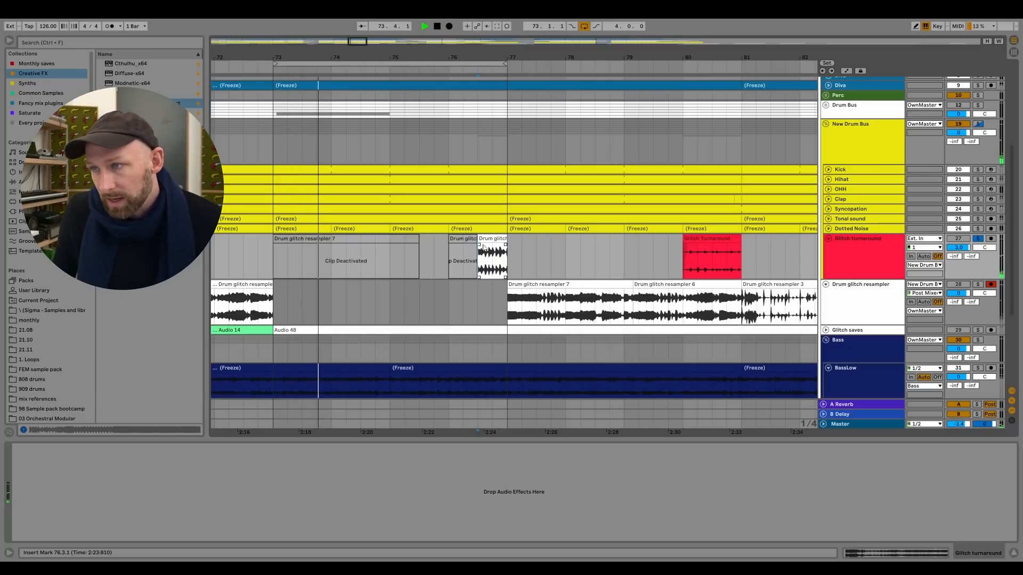
key(space)
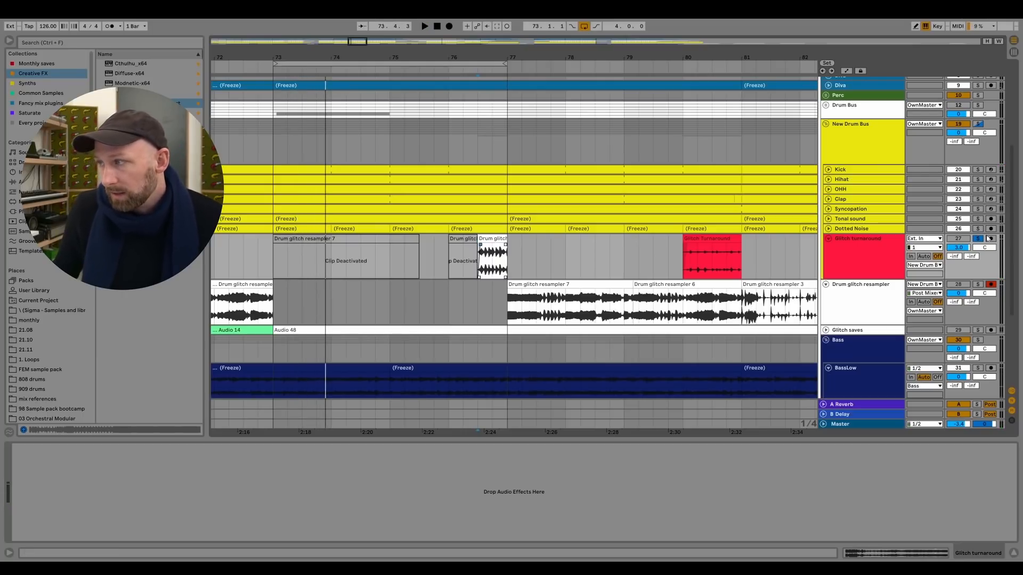
click(453, 255)
key(Delete)
key(space)
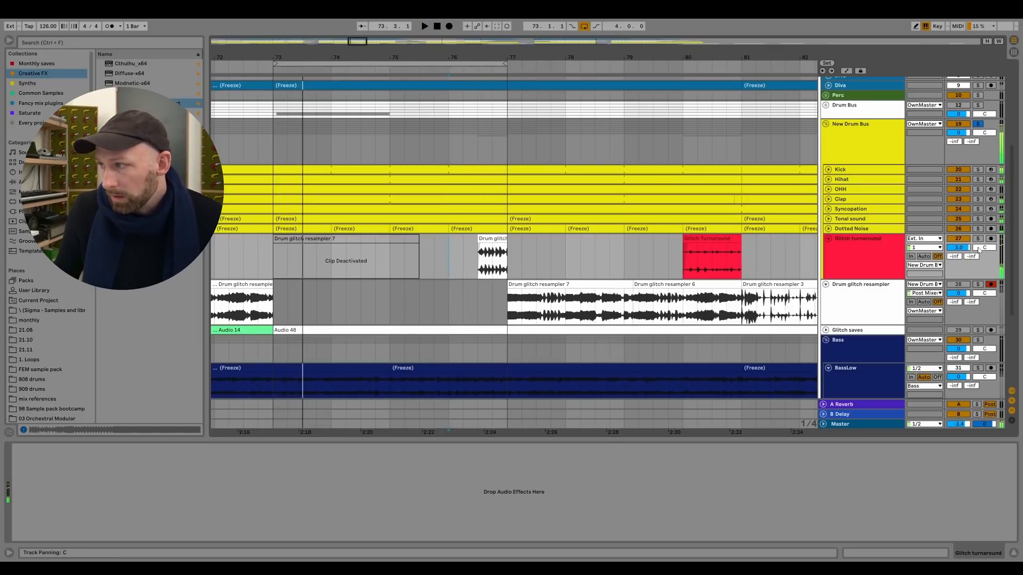
Lower the Glitch turnaround track's volume and audition the glitch in the loop.
drag(958, 247, 957, 249)
key(space)
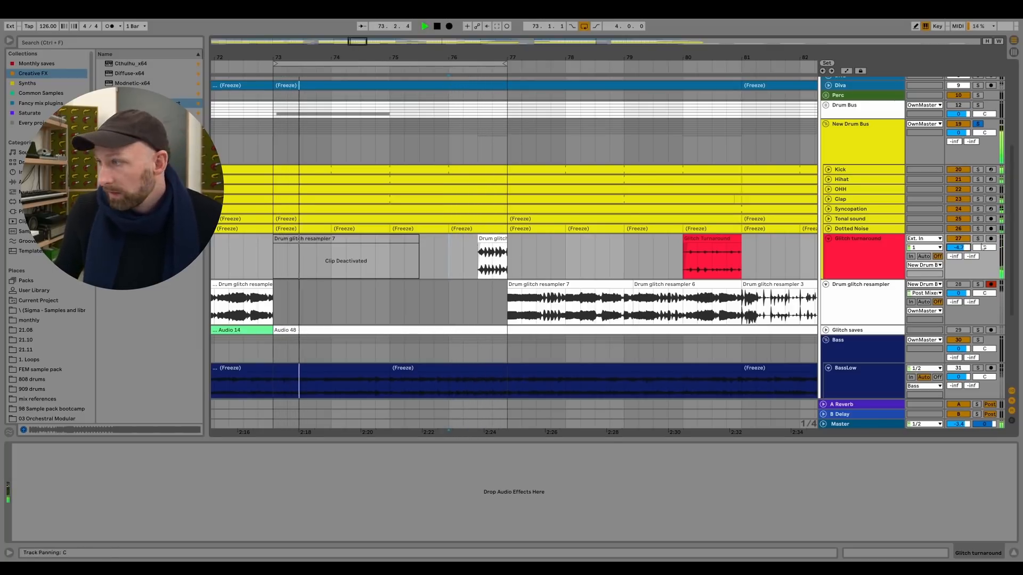
click(840, 258)
key(space)
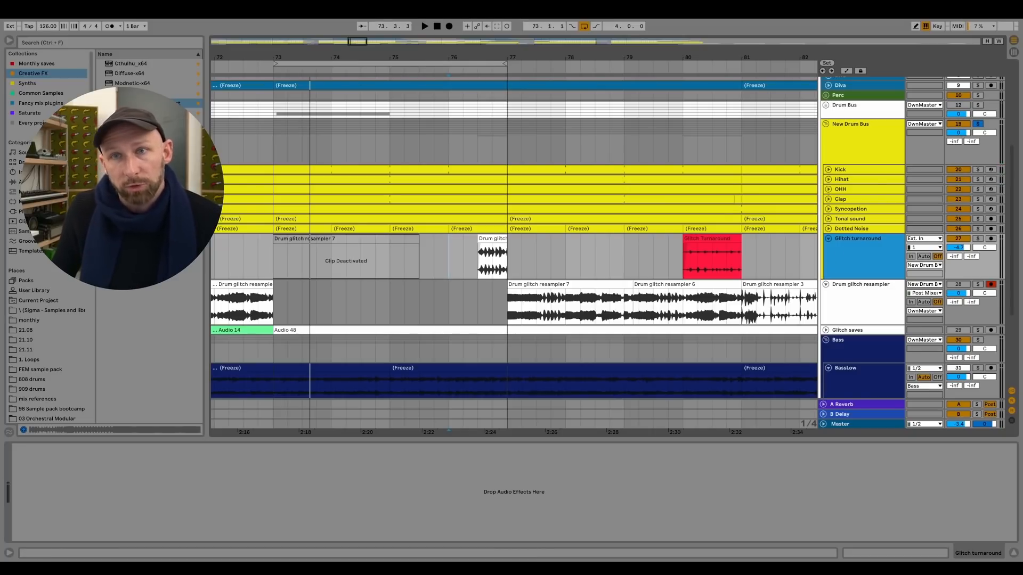
Add EQ Eight to the Glitch turnaround track and play the loop through it.
click(16, 182)
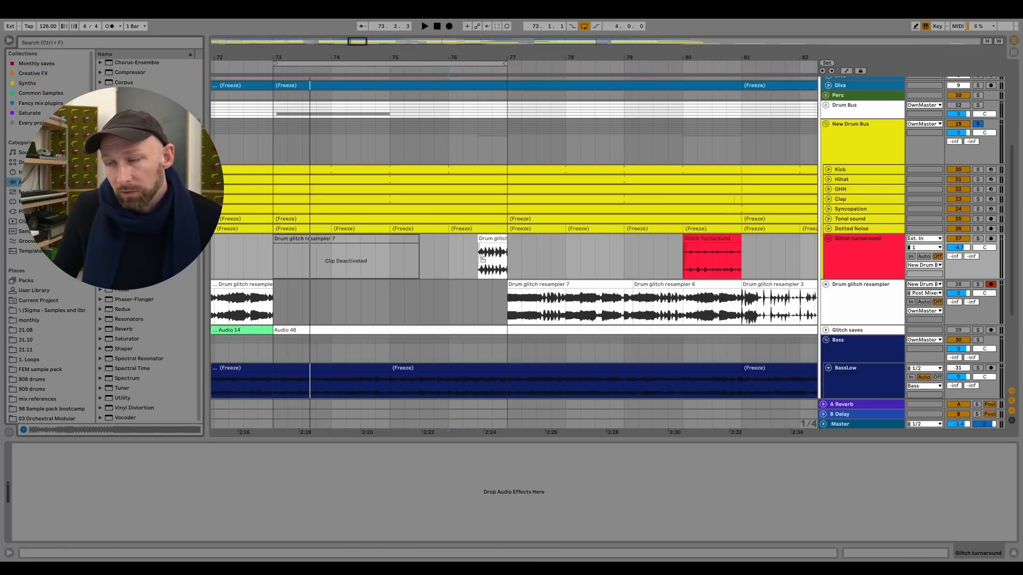
drag(486, 269, 200, 488)
key(space)
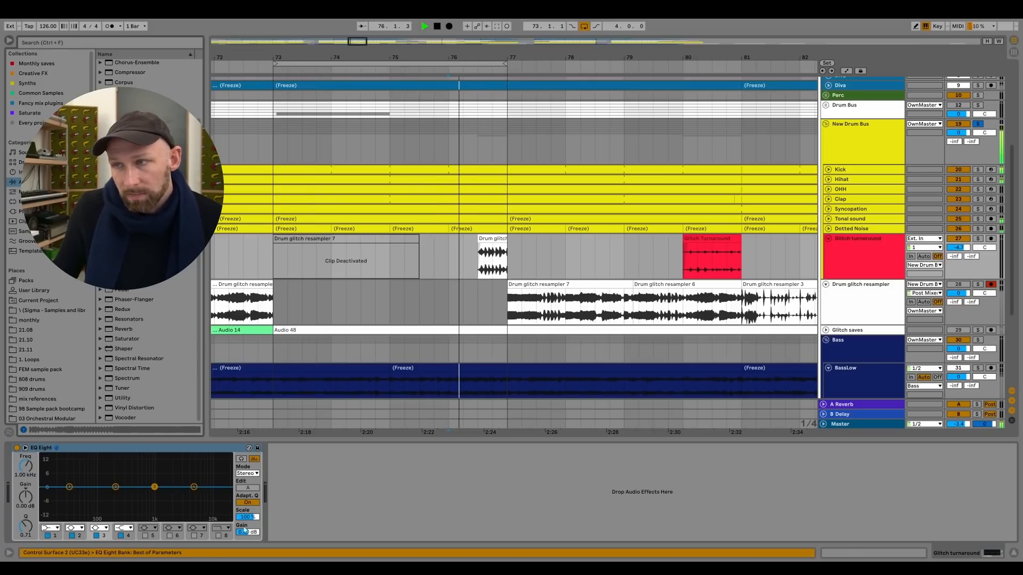
key(space)
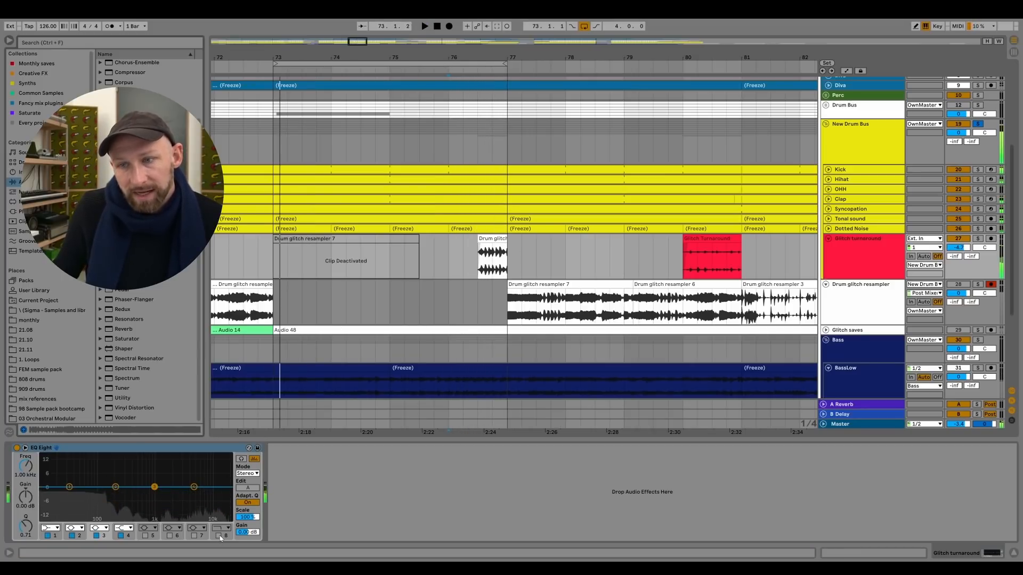
Enable band 8 of the EQ Eight as a high cut and set band 1 to a low cut at 225 Hz.
click(218, 535)
click(56, 528)
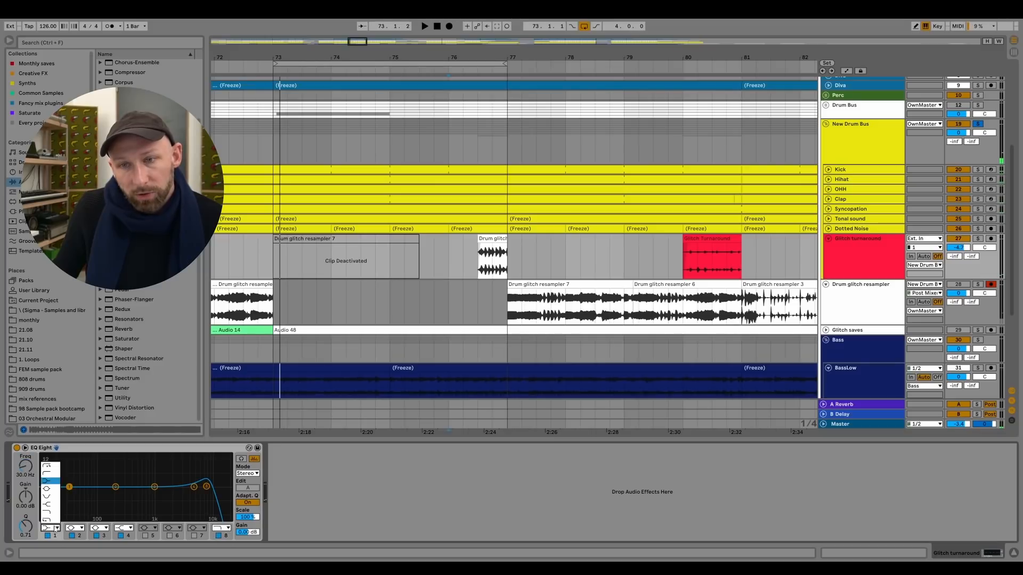
click(51, 474)
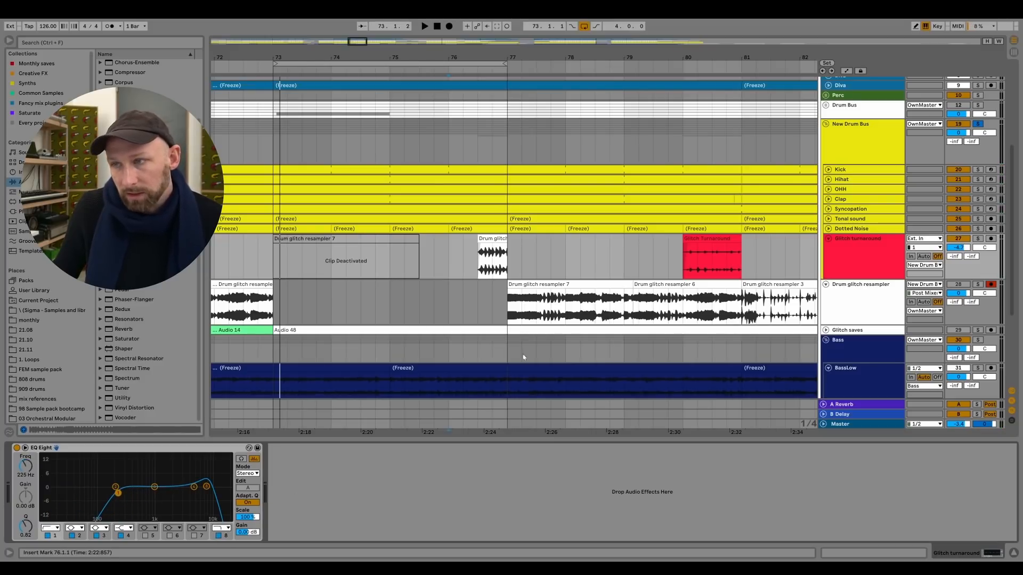
Set the Glitch turnaround track's volume to -8.7 dB while playing the loop.
key(space)
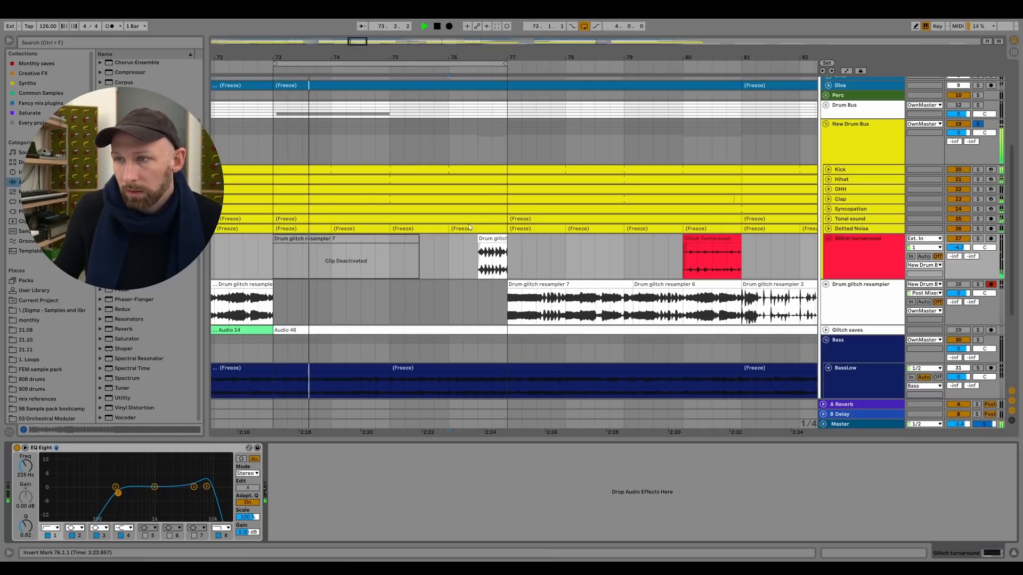
click(489, 240)
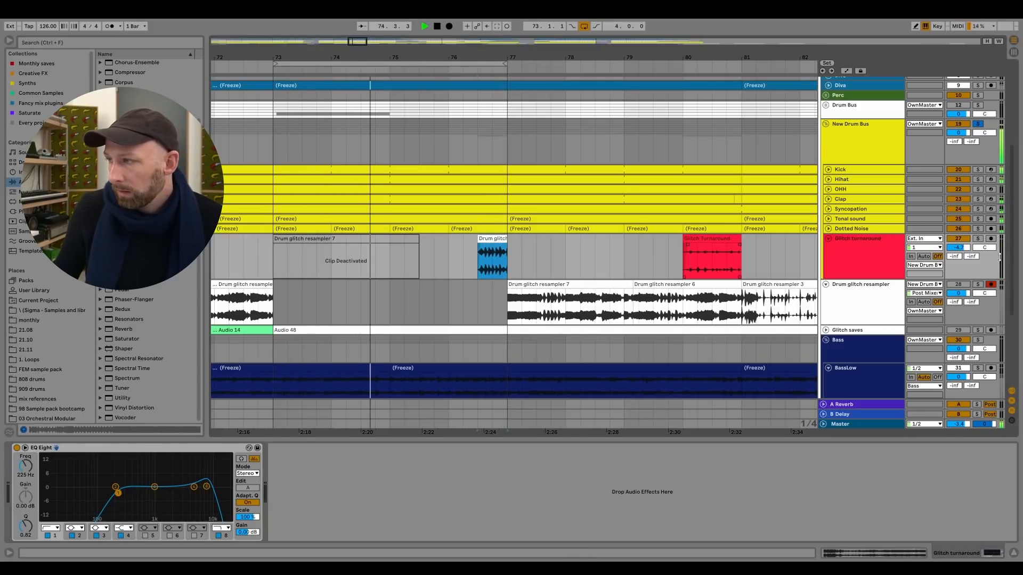
drag(958, 248, 959, 252)
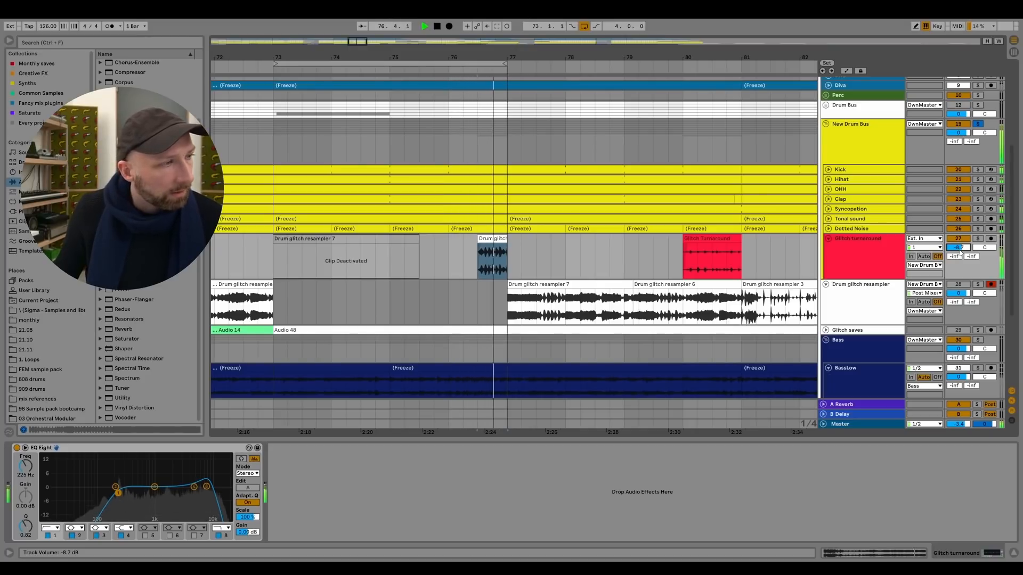
key(space)
Replace the half-bar clip at 76.3 on the Glitch turnaround track with a section from Drum glitch resampler 3 and audition it.
drag(348, 44, 350, 43)
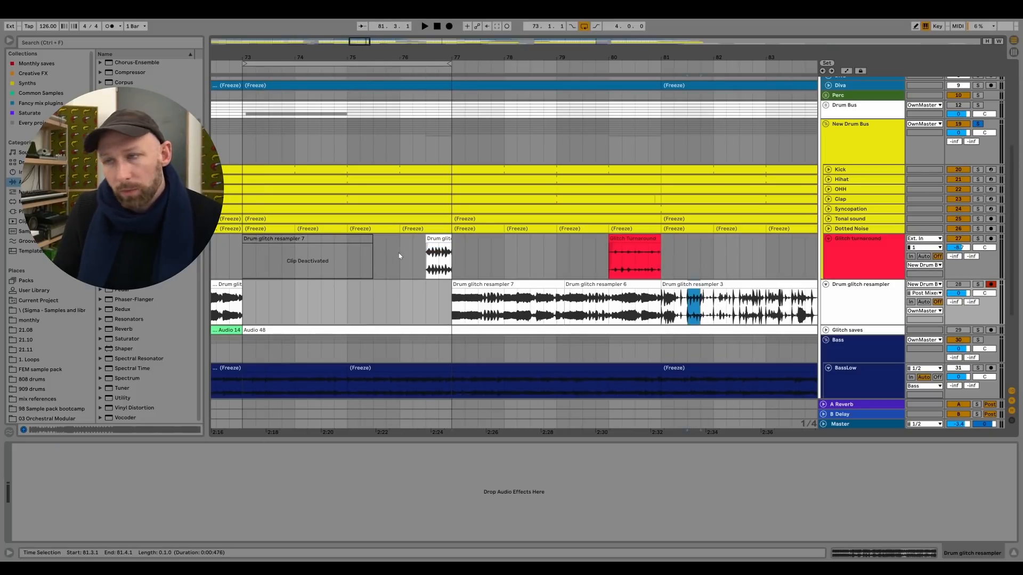
click(432, 238)
mouse_move(687, 308)
mouse_down()
mouse_move(714, 308)
mouse_move(434, 239)
mouse_move(446, 243)
mouse_up()
click(743, 305)
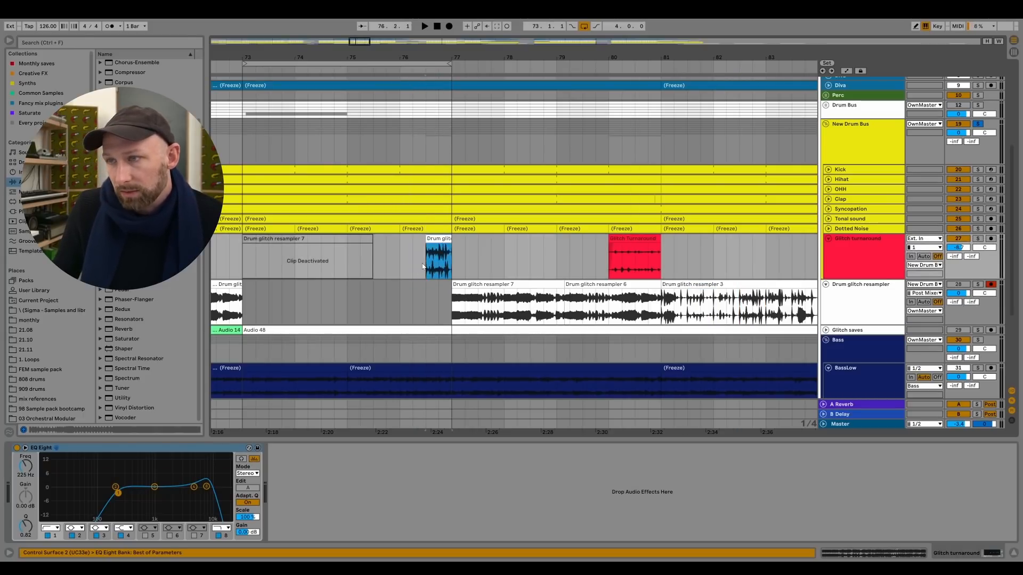
click(428, 257)
key(space)
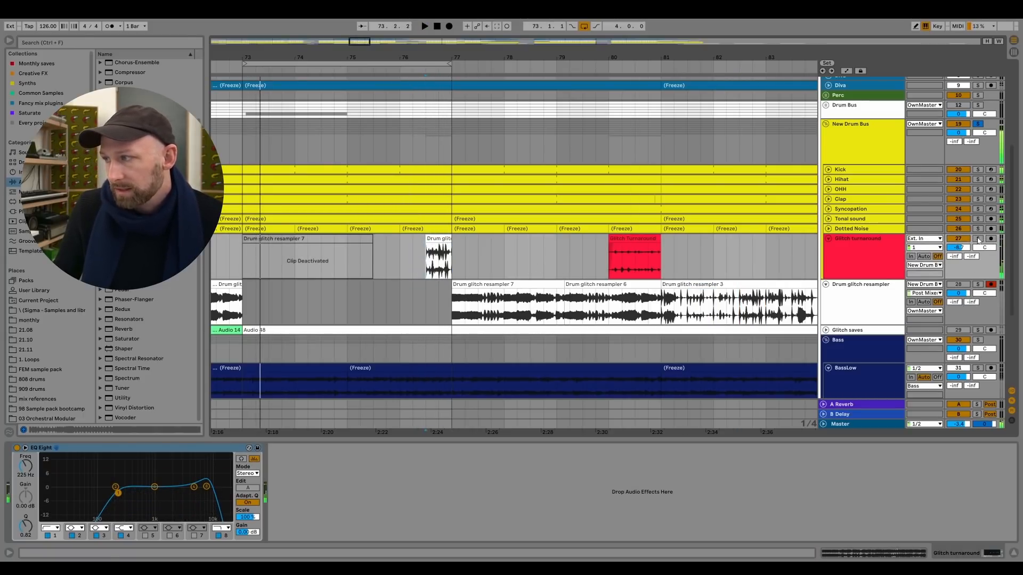
Raise the low-cut frequency of EQ Eight band 1 to 484 Hz.
click(417, 254)
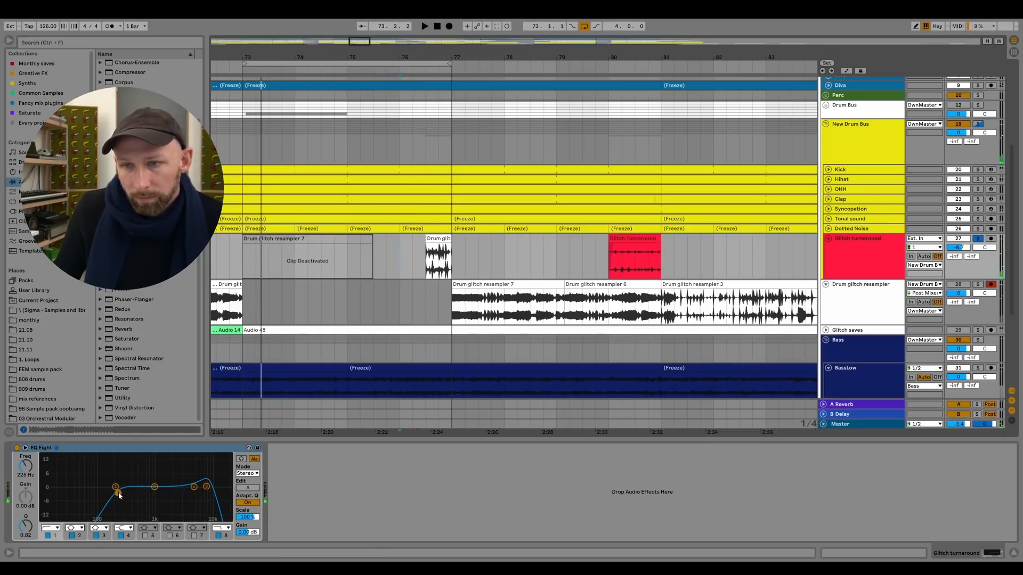
drag(118, 495, 137, 495)
key(space)
Extend the start of the new glitch clip from 76.3 back to bar 76 and audition the one-bar fill.
drag(427, 247, 400, 251)
click(391, 260)
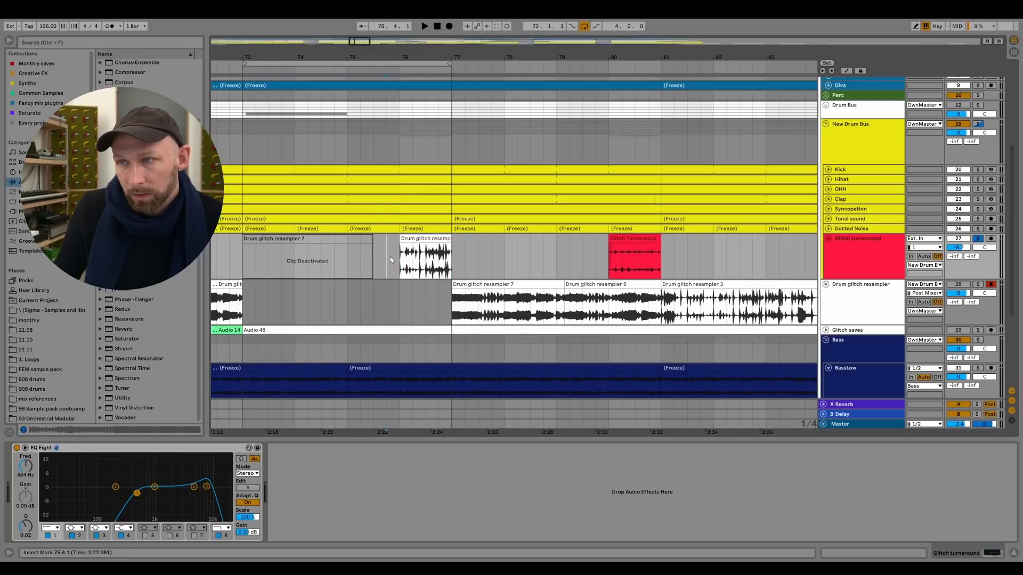
key(space)
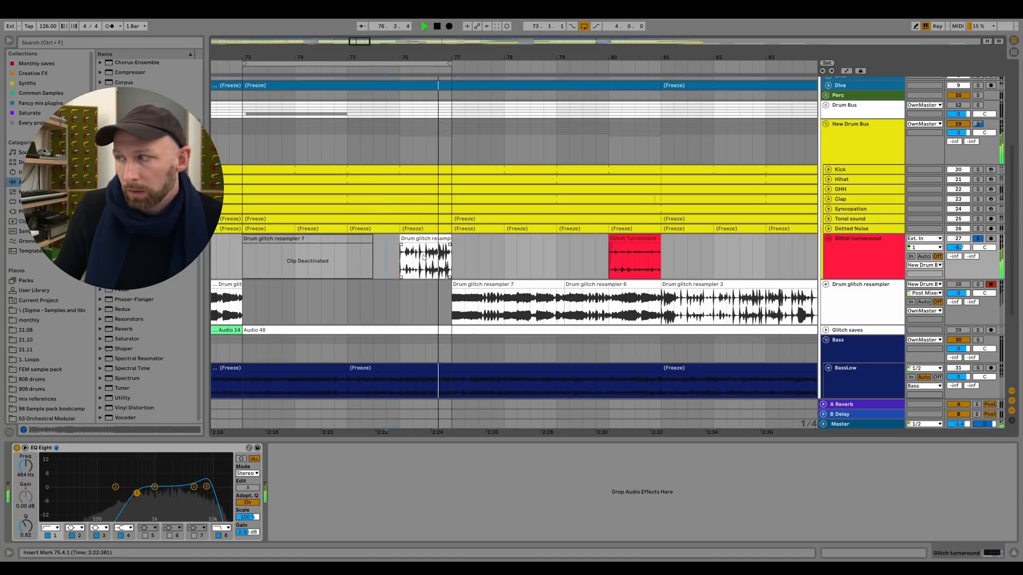
key(space)
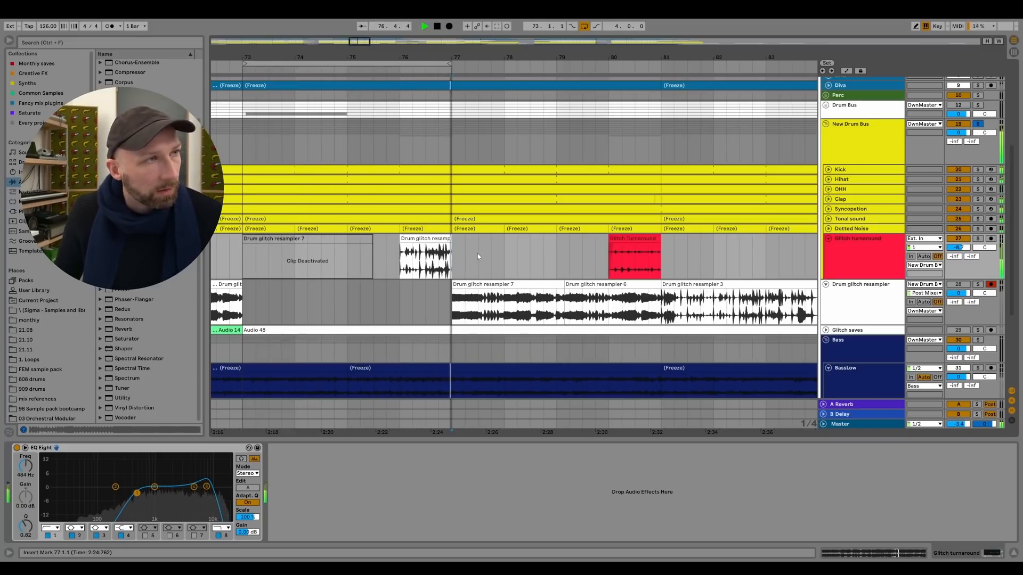
key(space)
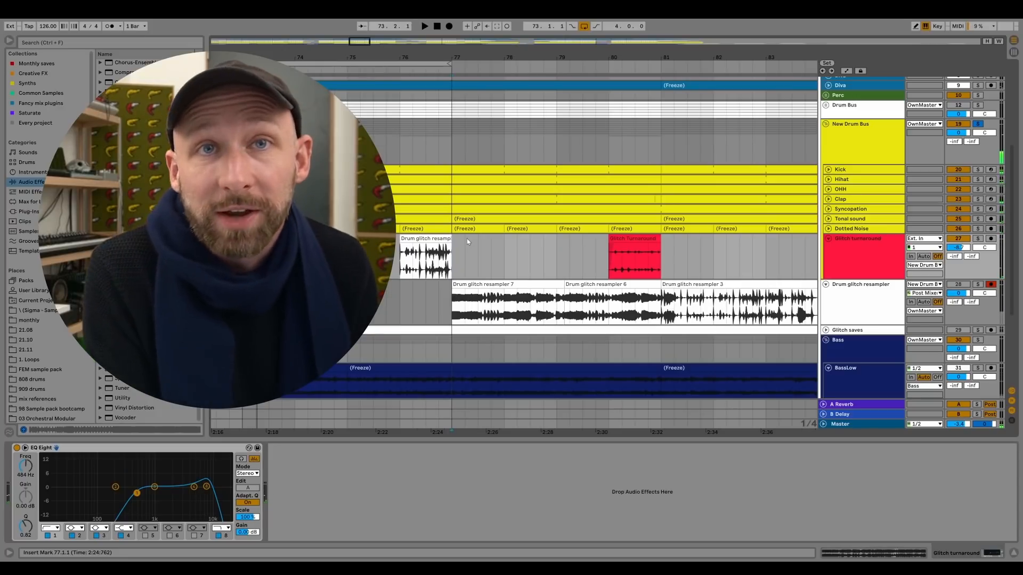